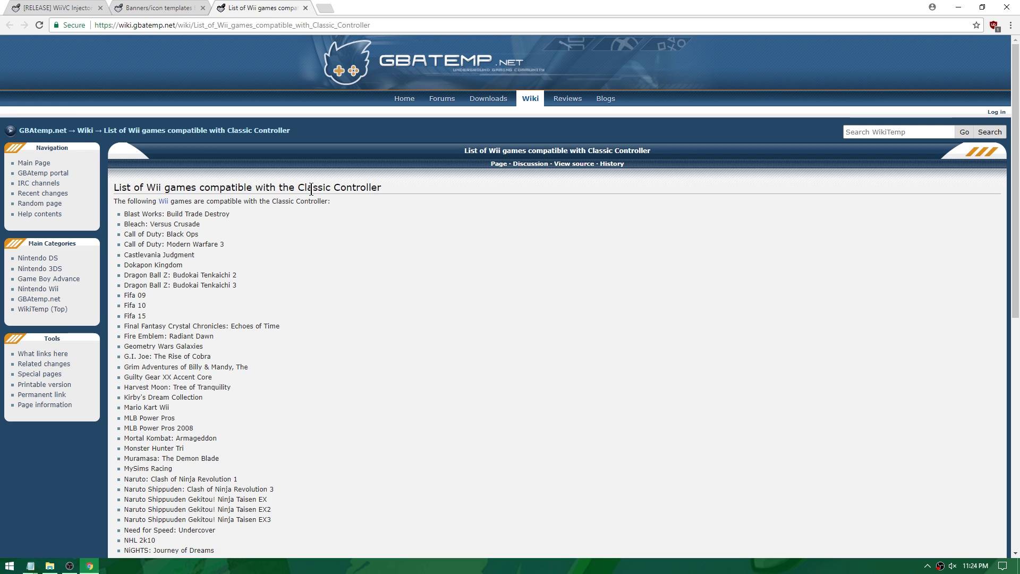
Highlight 'Classic Controller' in the wiki page heading.
drag(297, 187, 416, 196)
click(414, 215)
drag(298, 187, 383, 197)
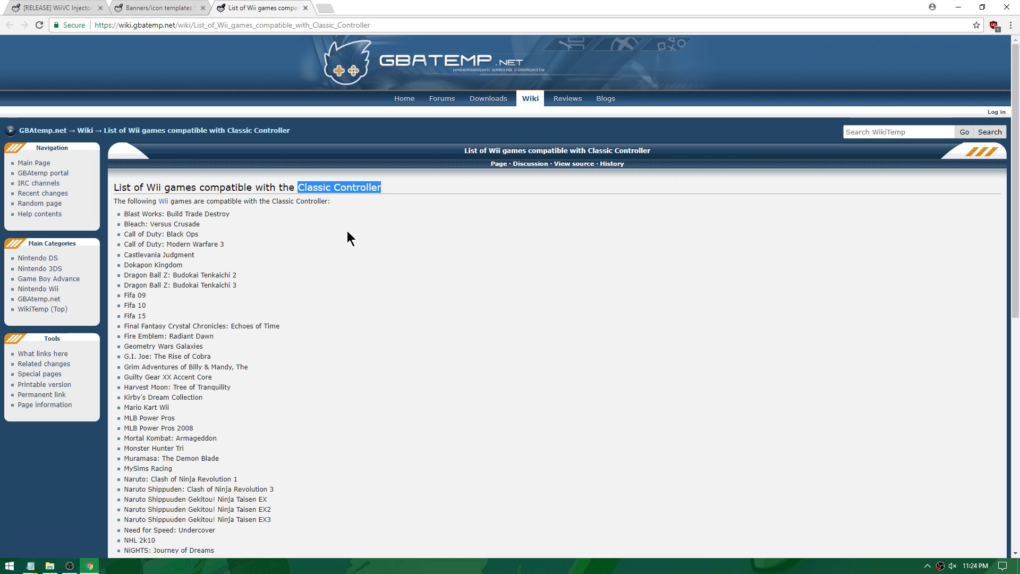
Scroll the compatible games list and point out Mario Kart Wii and Harvest Moon: Tree of Tranquility.
scroll(259, 272, down, 2)
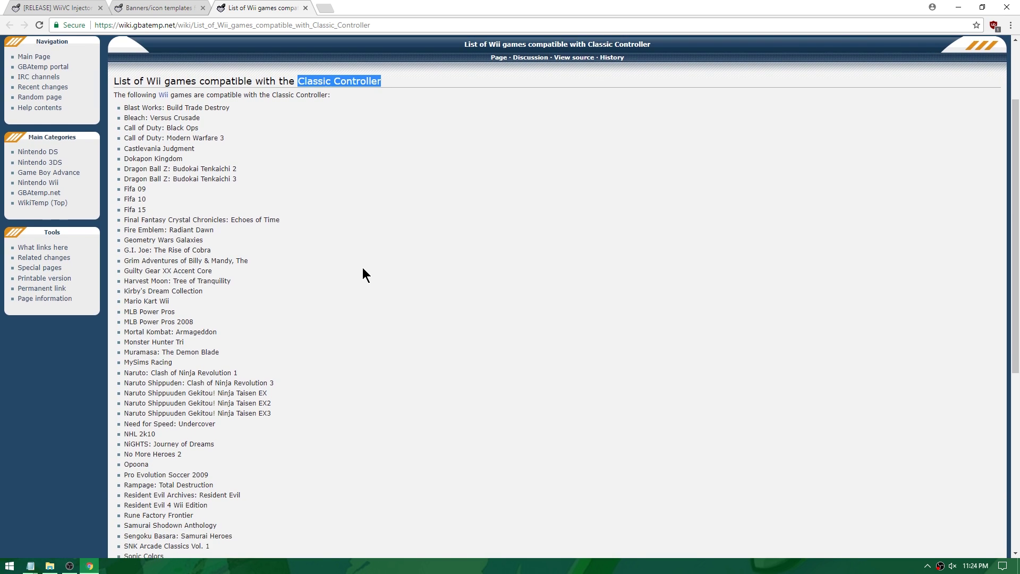
scroll(362, 266, down, 2)
scroll(362, 267, down, 2)
scroll(363, 267, up, 1)
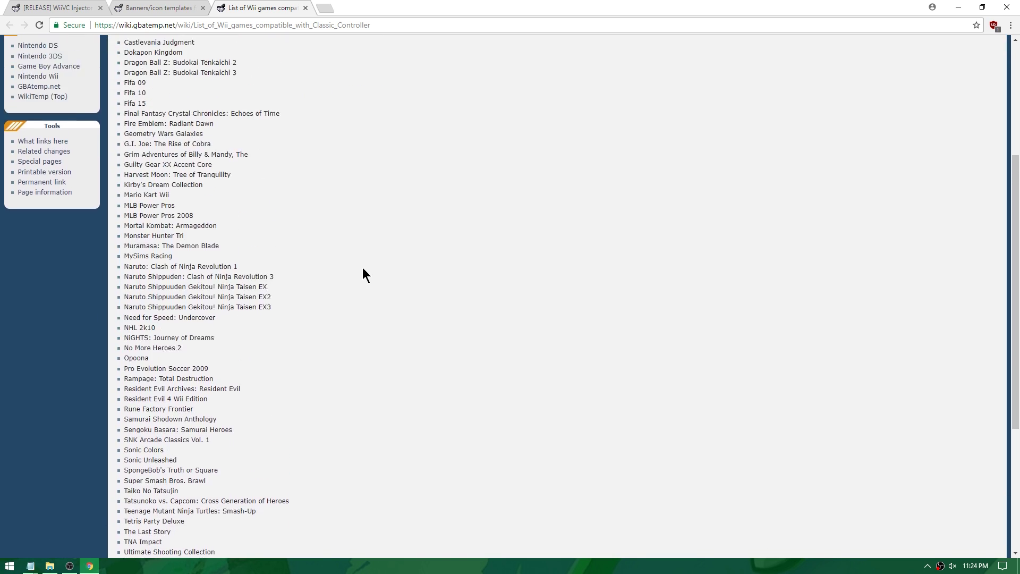
scroll(364, 276, up, 1)
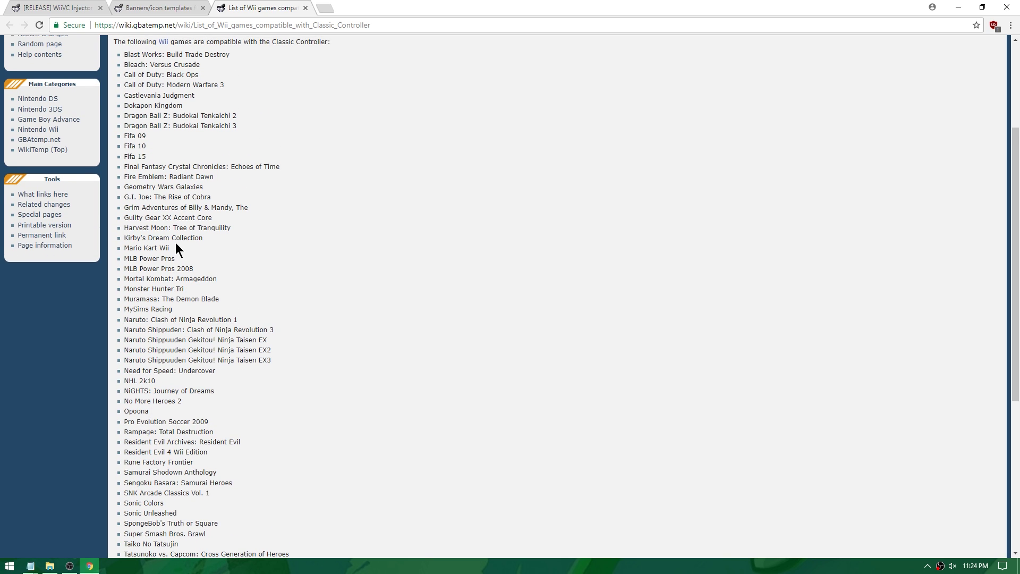
drag(173, 243, 140, 247)
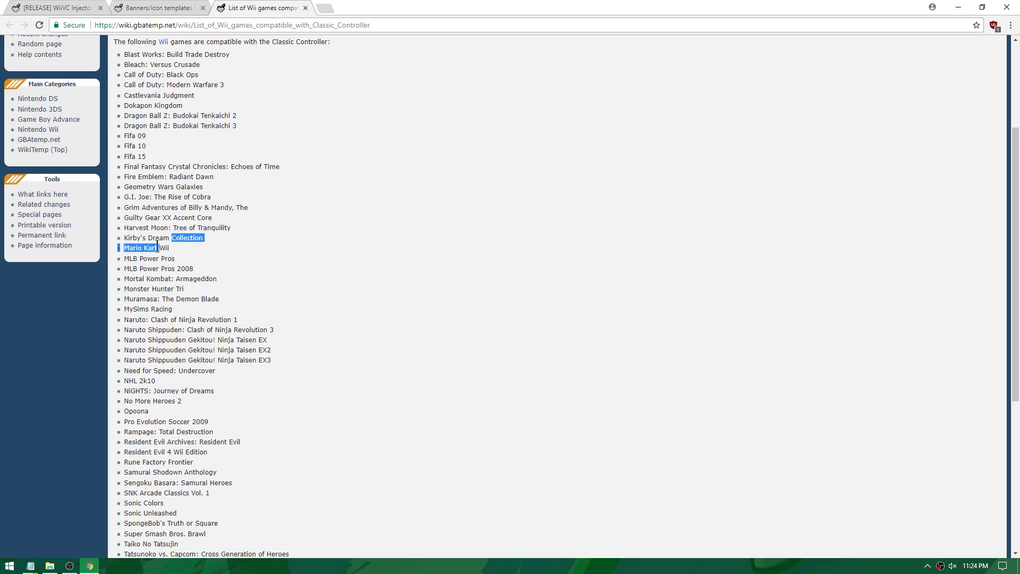
click(188, 249)
drag(234, 228, 125, 228)
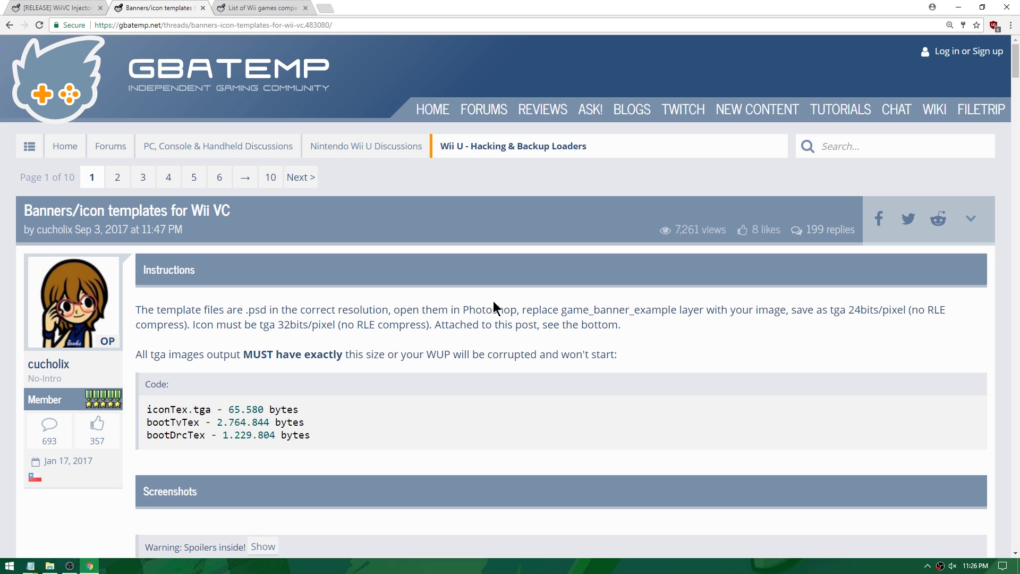
Expand the A section under Contributions and scroll through its banners, including Animal Crossing City Folk.
scroll(493, 301, down, 9)
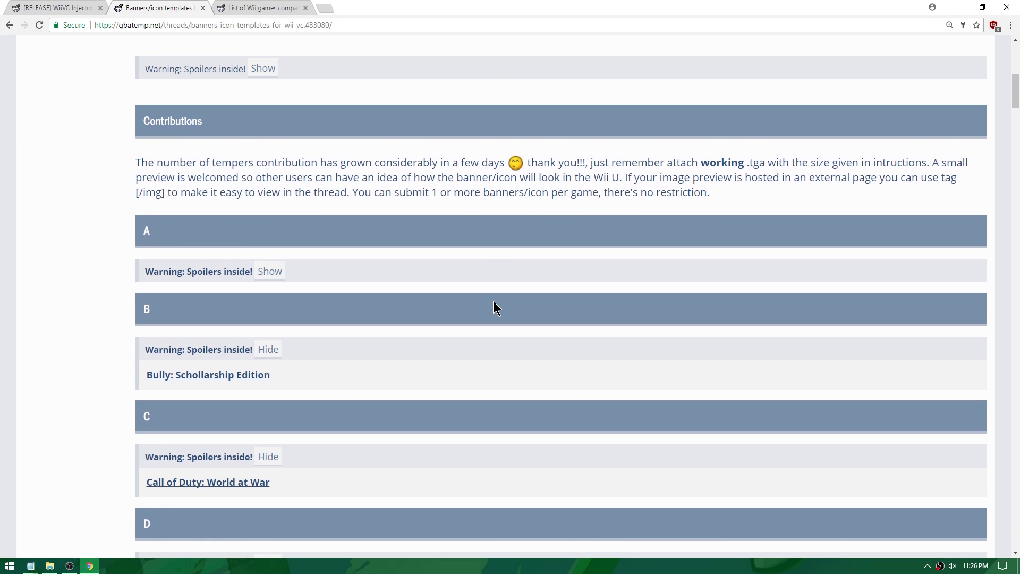
scroll(425, 293, down, 1)
click(268, 219)
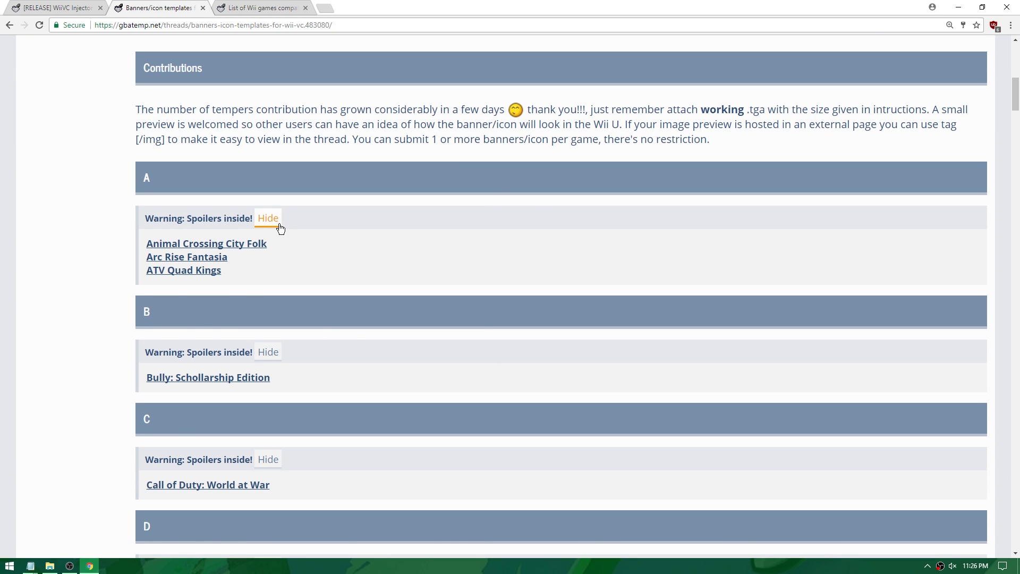
scroll(321, 257, down, 6)
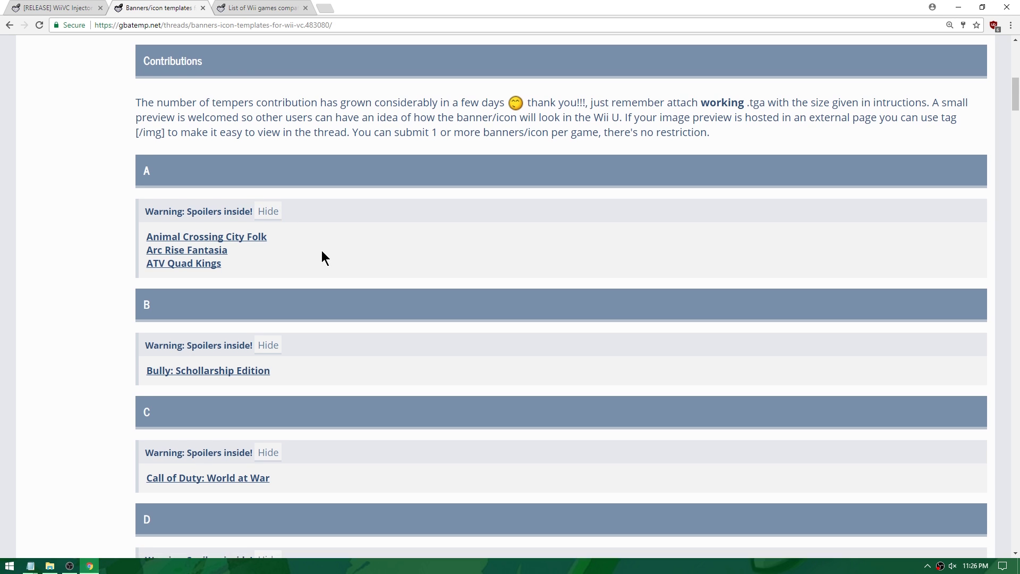
scroll(457, 239, down, 3)
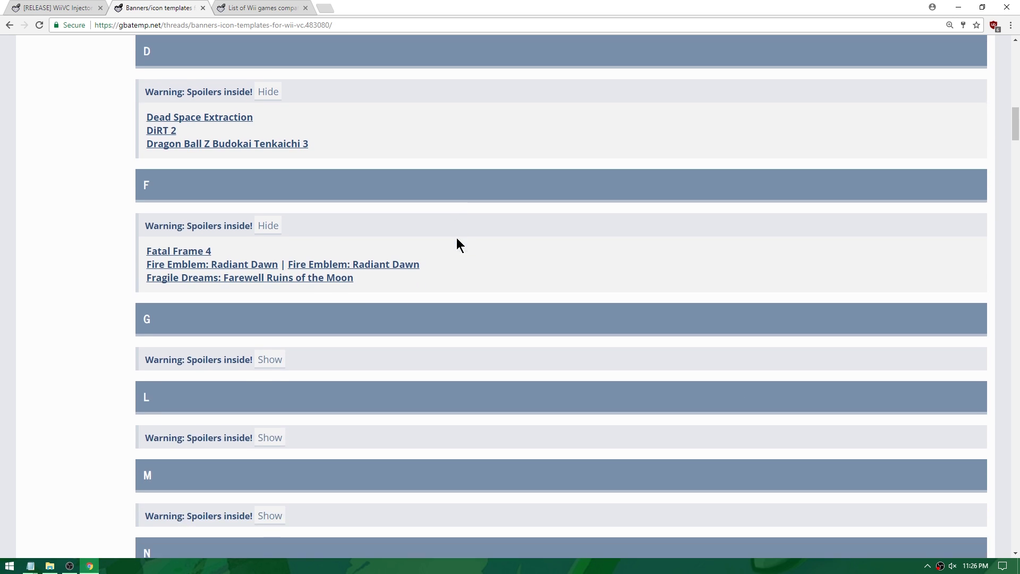
scroll(546, 237, down, 1)
scroll(546, 235, down, 4)
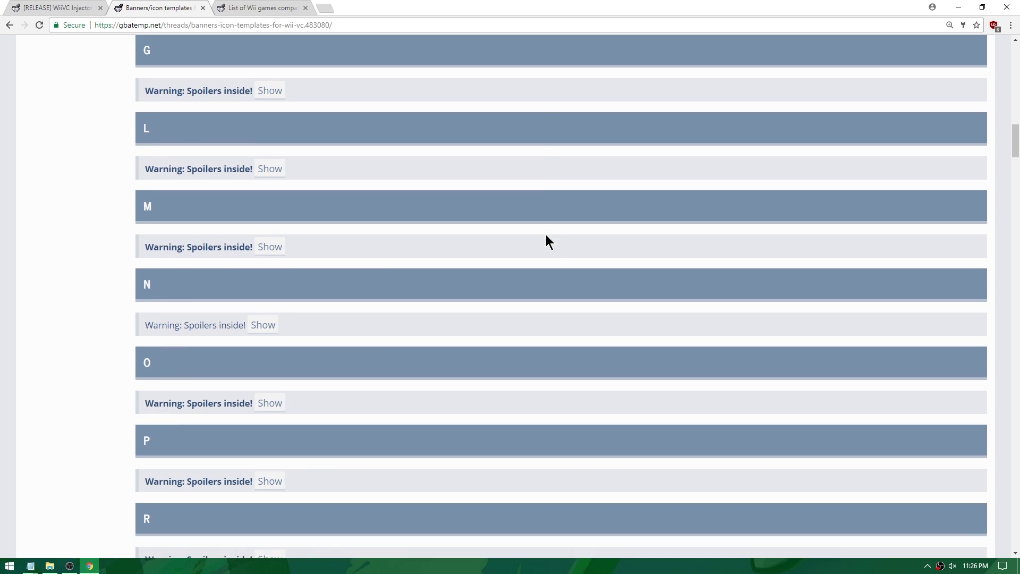
scroll(429, 207, up, 15)
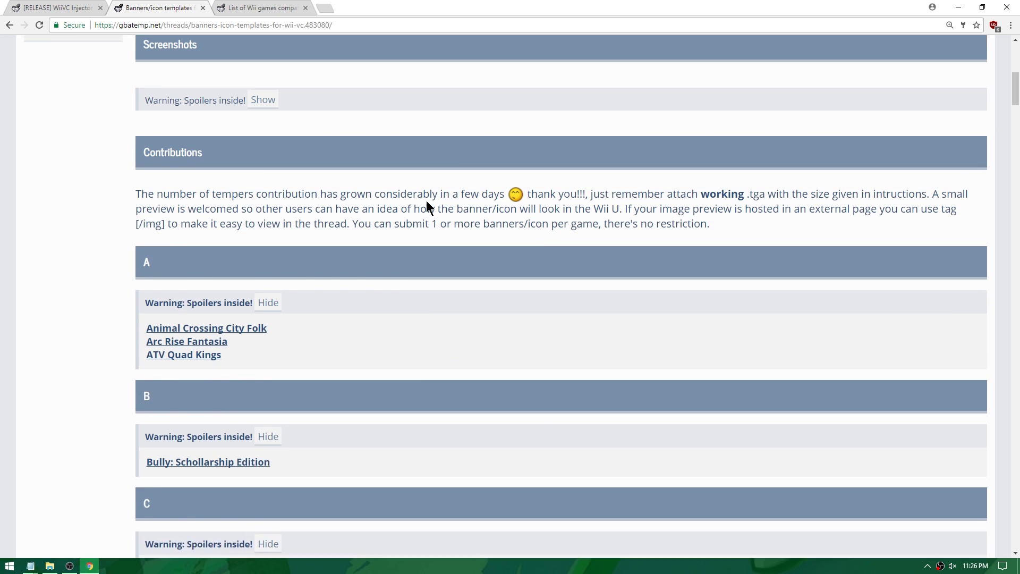
scroll(427, 202, up, 5)
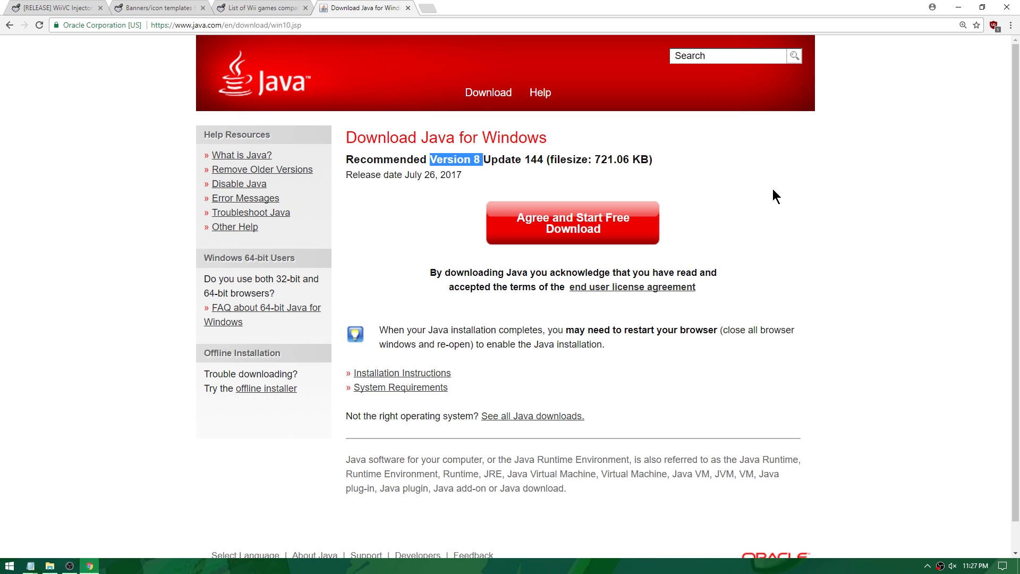
Highlight 'Version 8' as the recommended Java download on Java.com.
click(742, 155)
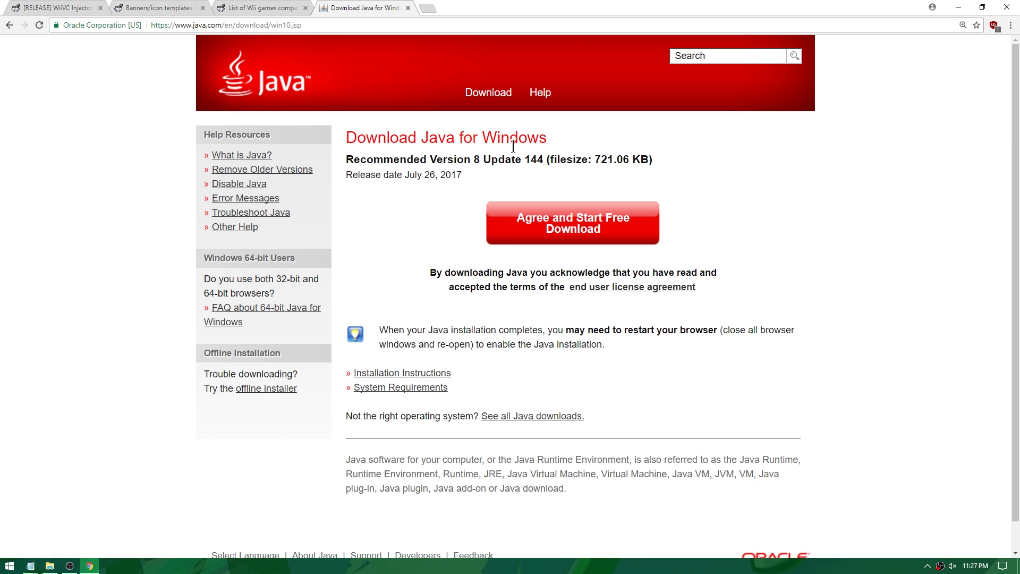
drag(431, 158, 486, 160)
click(736, 158)
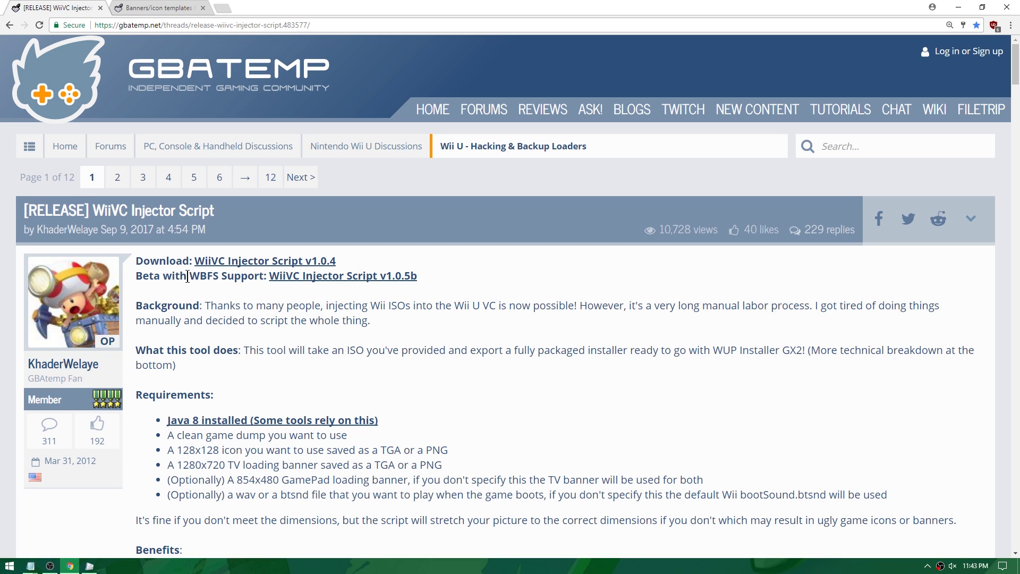
Highlight 'WBFS' in the beta download line of the injector thread.
drag(187, 276, 219, 276)
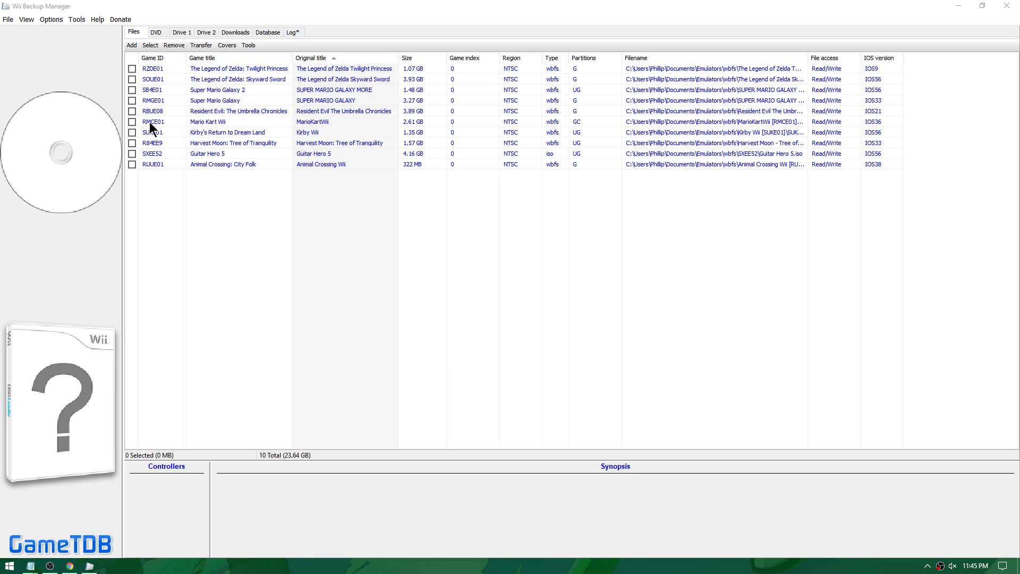
Tick Mario Kart Wii and convert it to an ISO saved on the Desktop.
click(552, 123)
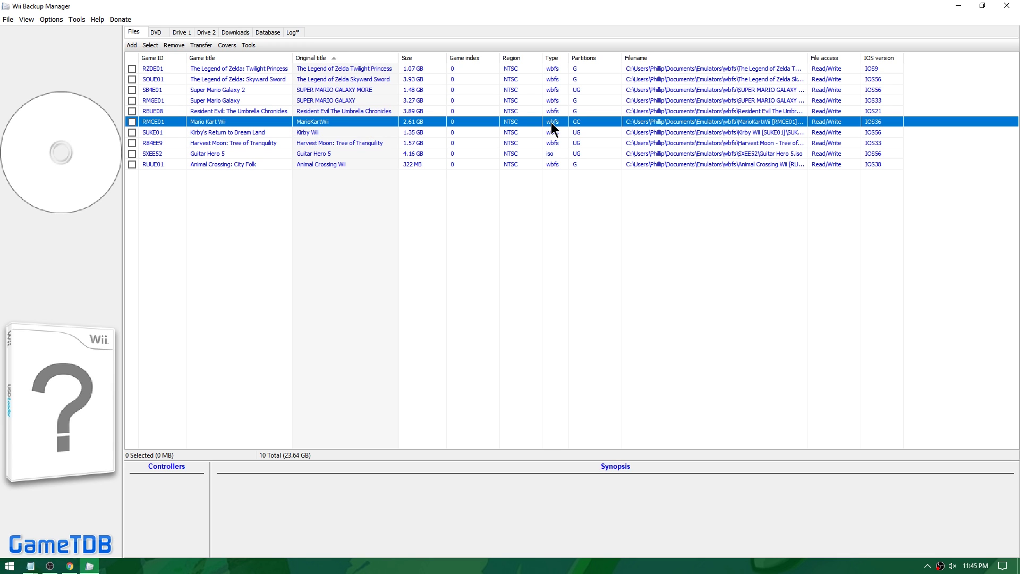
click(132, 123)
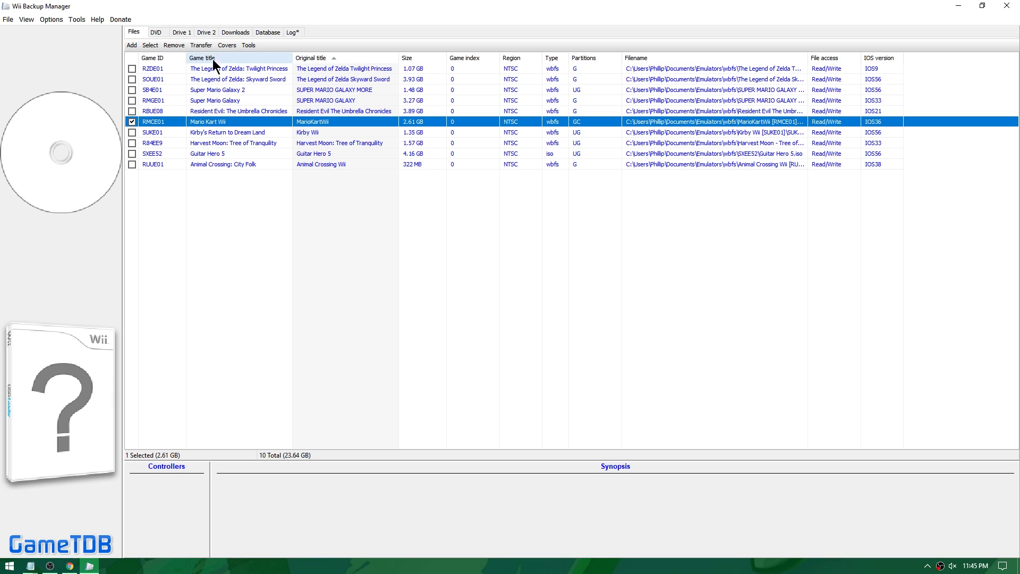
click(200, 47)
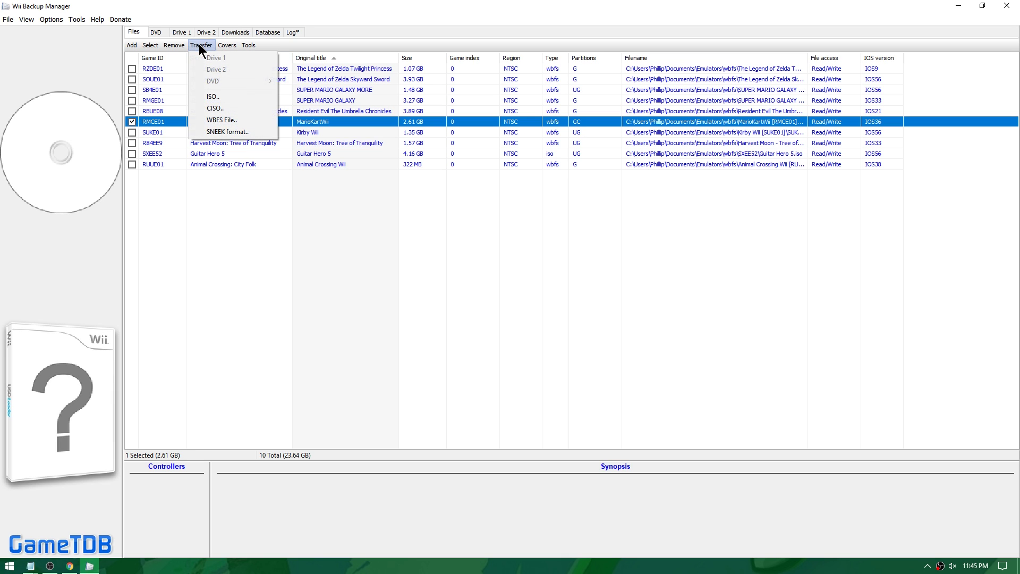
click(224, 96)
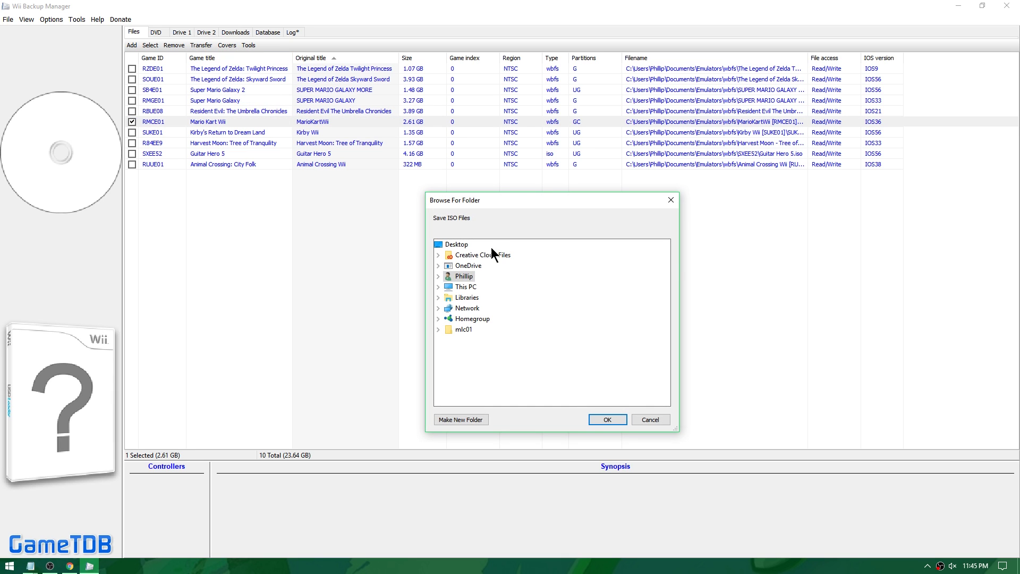
click(458, 245)
click(608, 419)
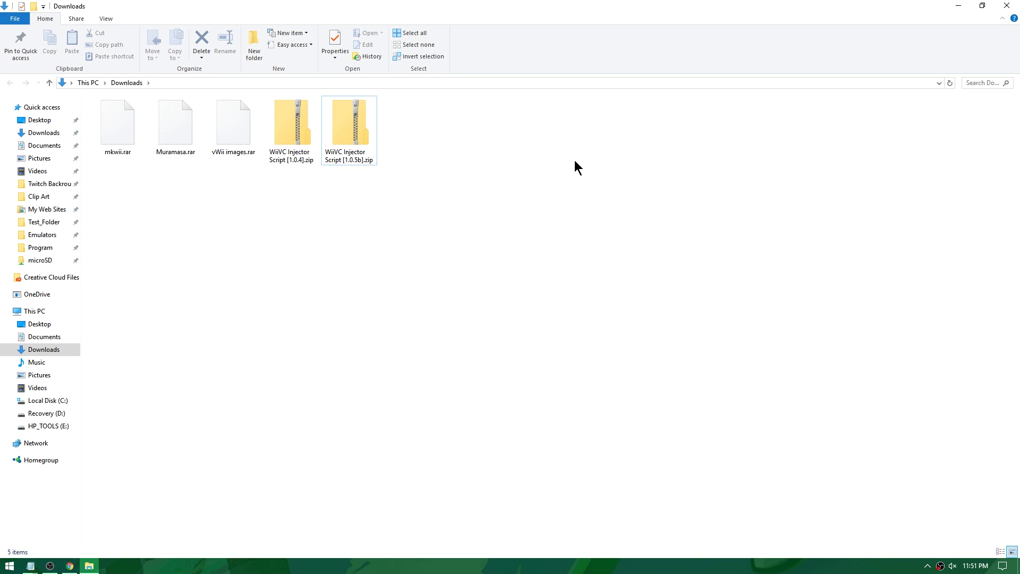
Extract the WiiVC Injector Script [1.0.5b] zip into its own folder with 7-Zip and open it.
right_click(364, 134)
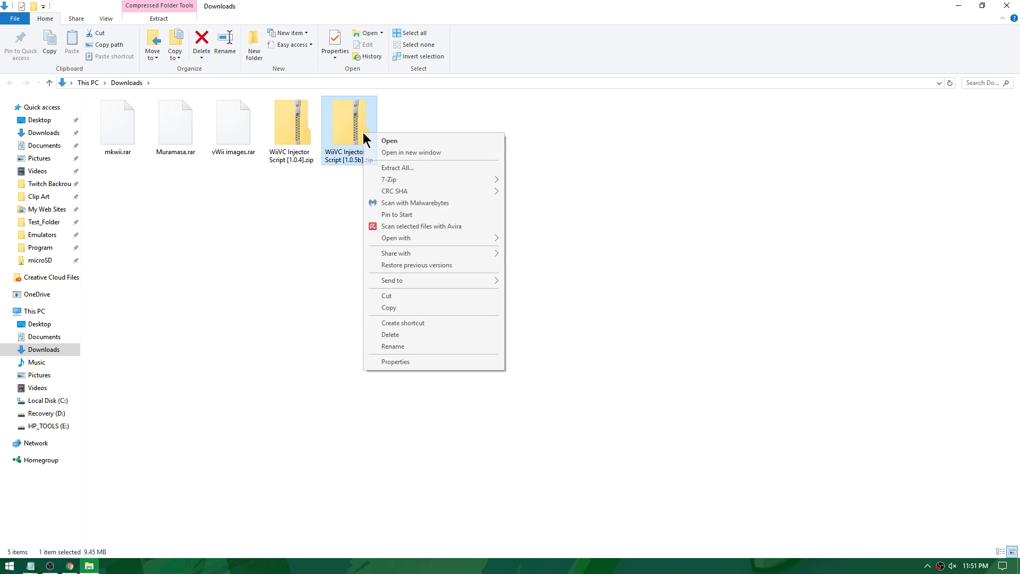
mouse_move(453, 179)
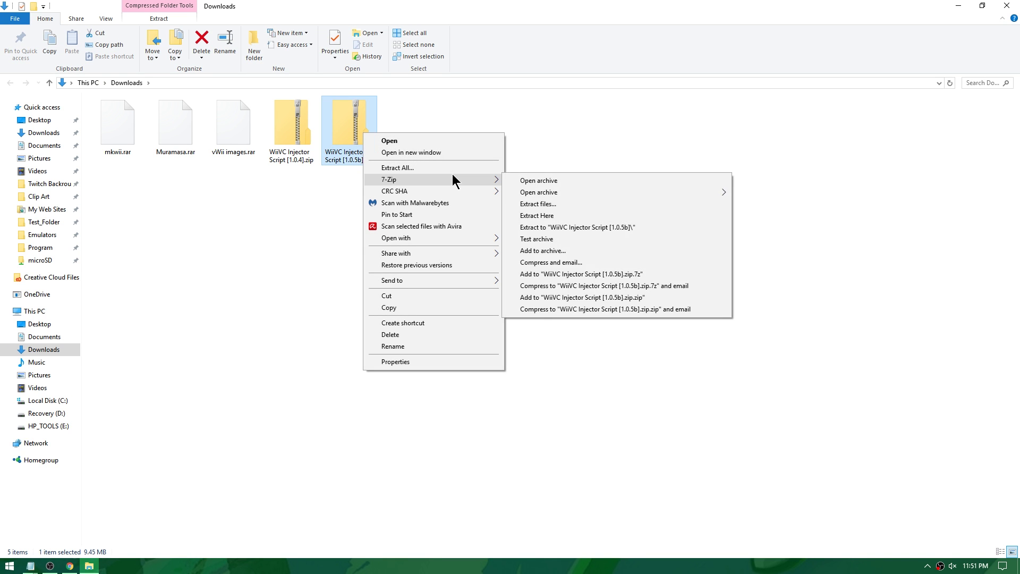
click(591, 228)
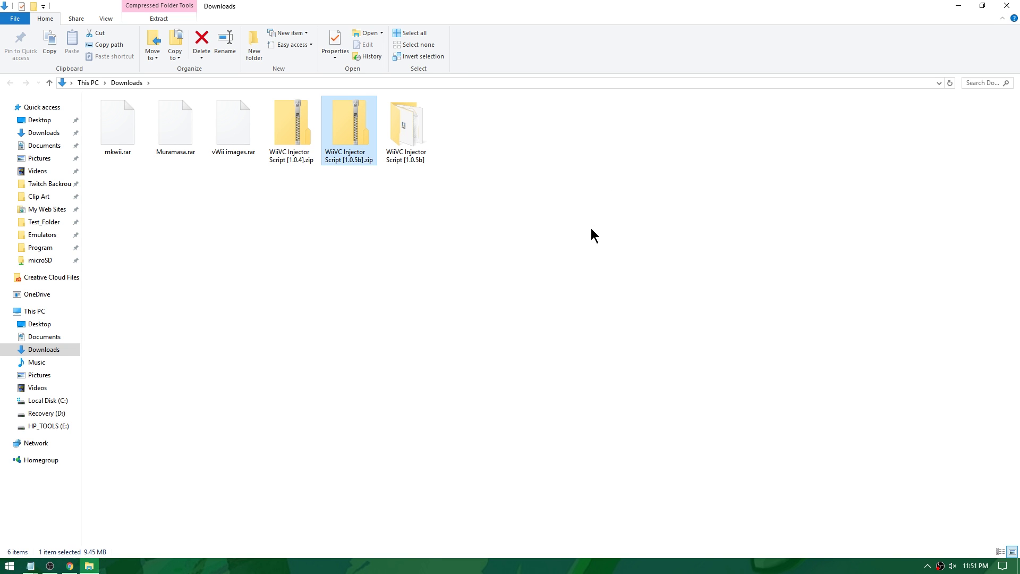
double_click(425, 154)
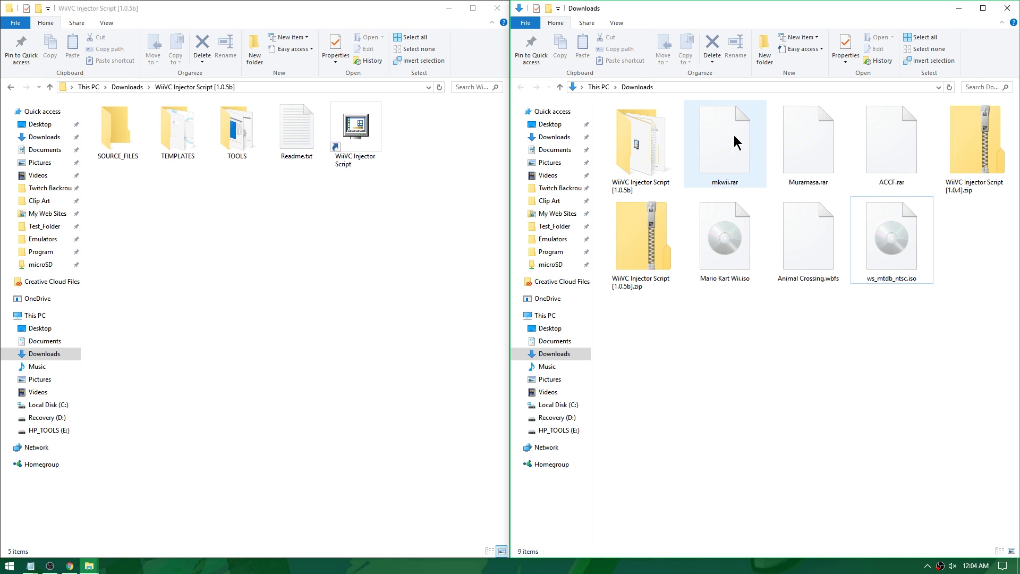
Extract mkwii.rar, ACCF.rar and the third rar each into its own folder with 7-Zip.
click(912, 151)
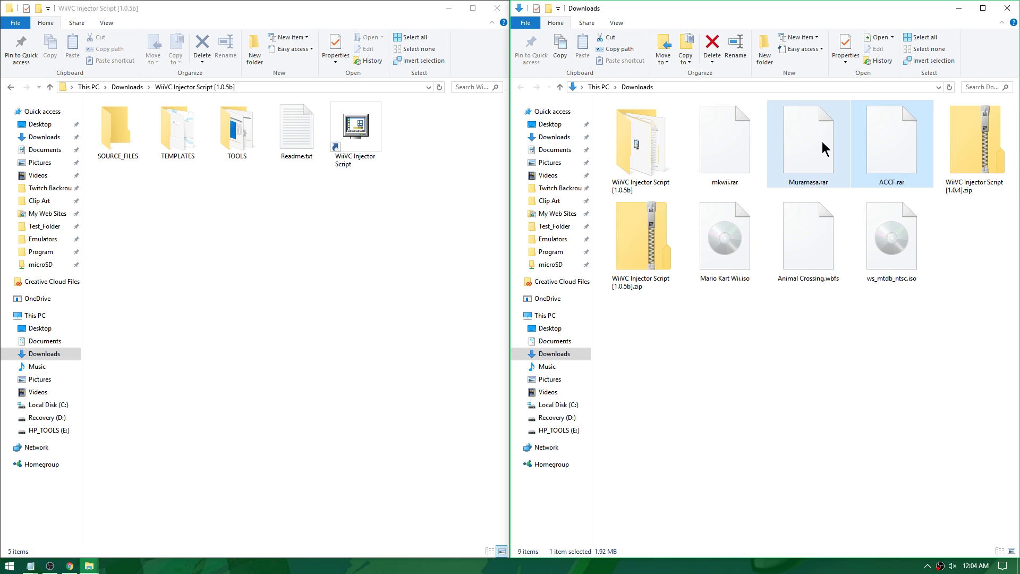
shift+click(736, 142)
right_click(747, 139)
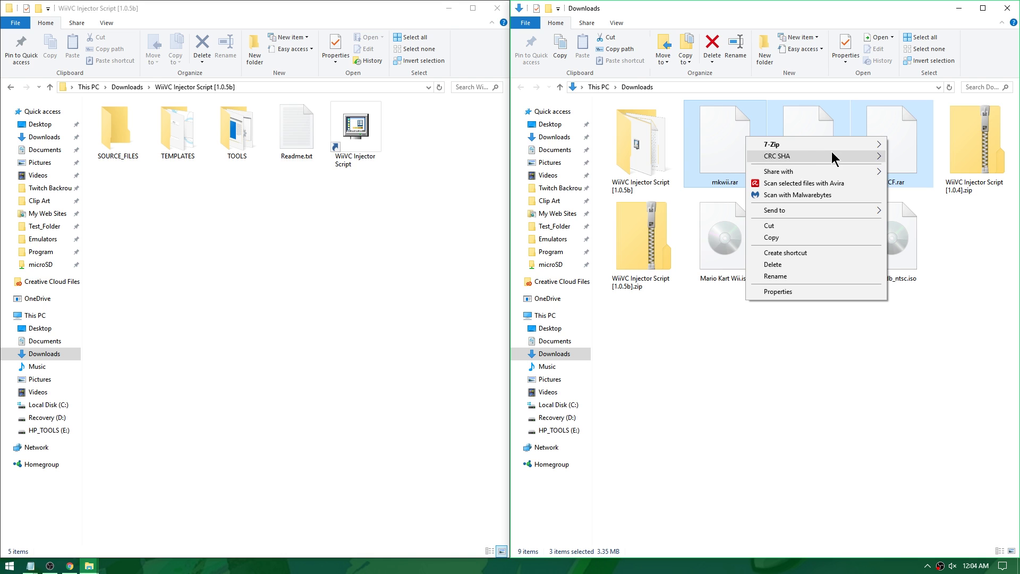
mouse_move(838, 144)
click(627, 169)
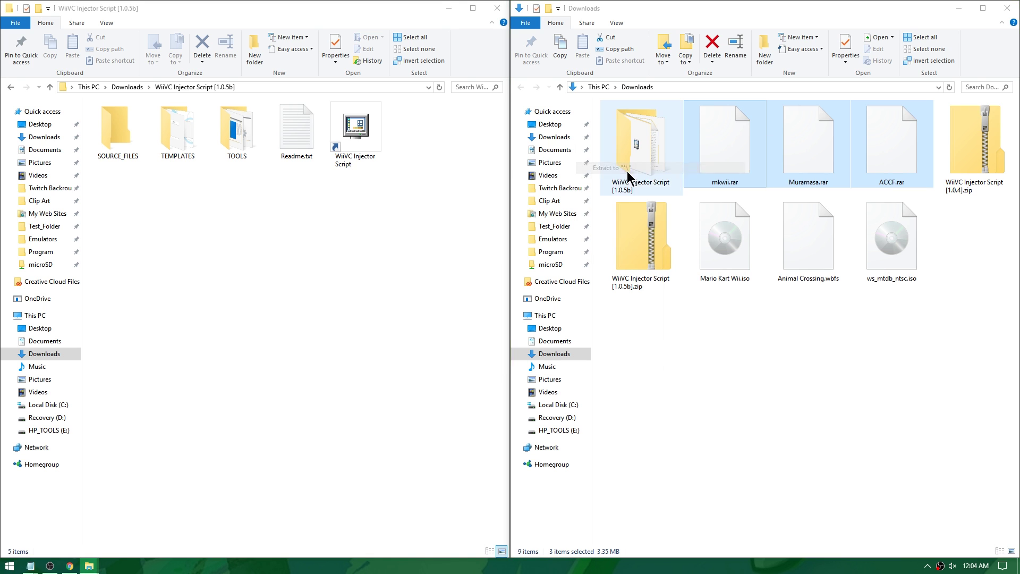
click(810, 313)
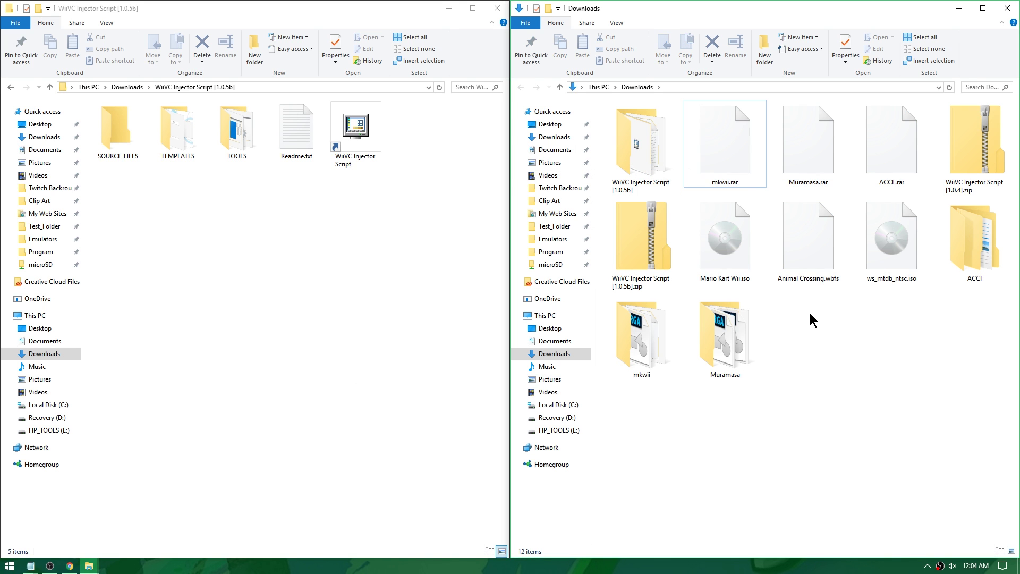
Delete the three rar archives and the 1.0.5b and 1.0.4 injector zips.
click(755, 165)
shift+click(881, 149)
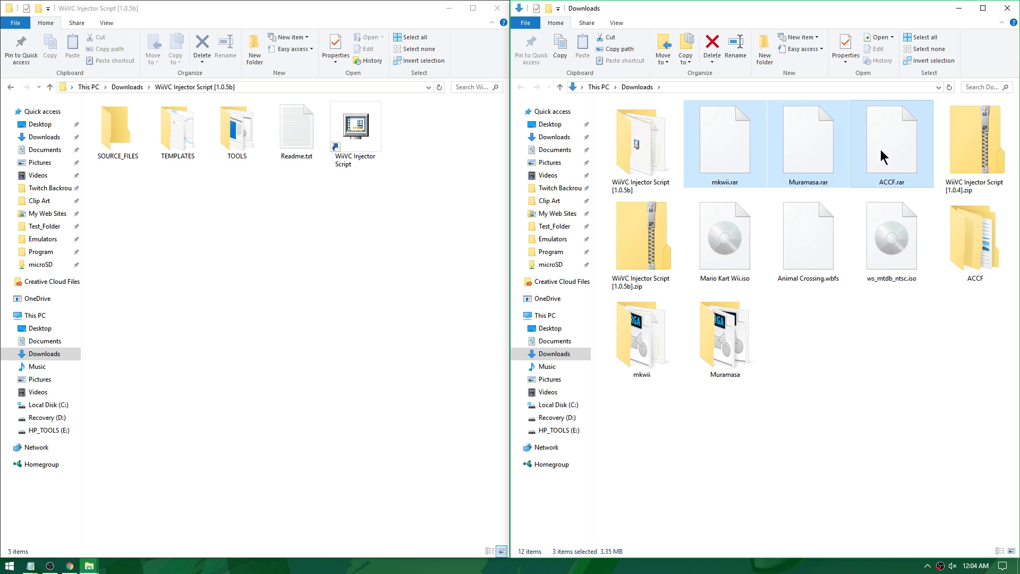
ctrl+click(633, 254)
ctrl+click(976, 143)
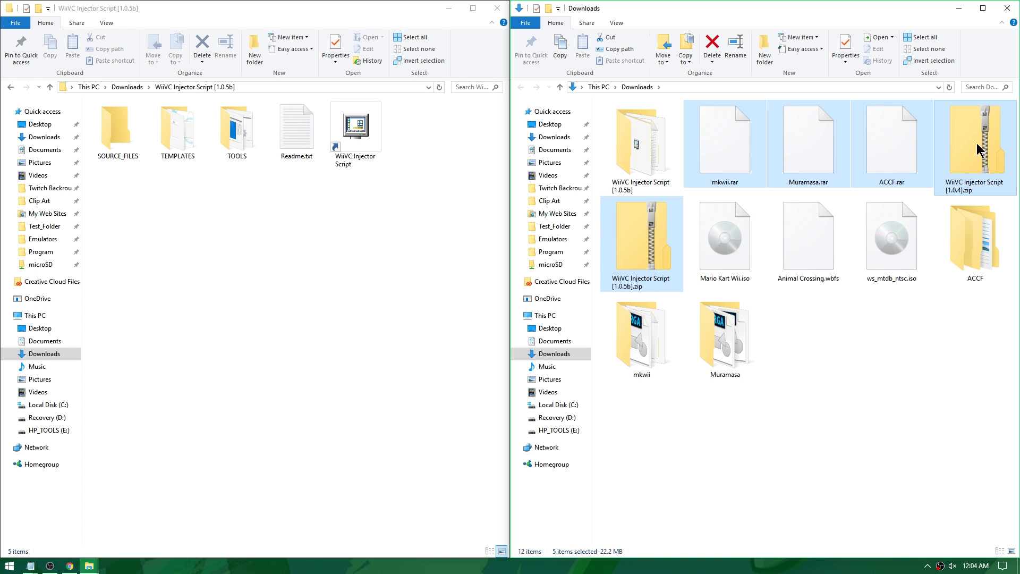
key(Delete)
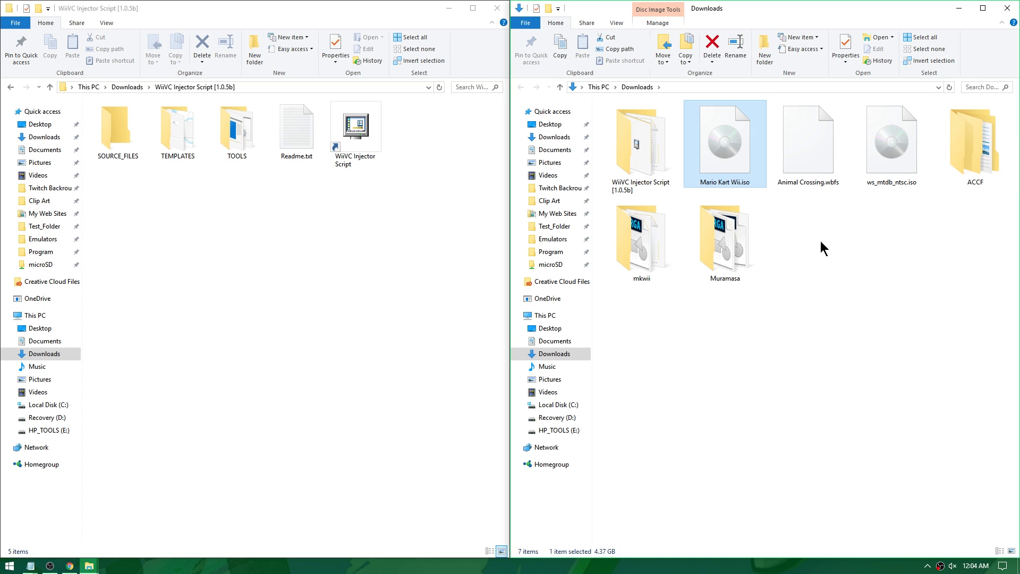
Rename Mario Kart Wii.iso to game.iso and move it into SOURCE_FILES.
click(740, 180)
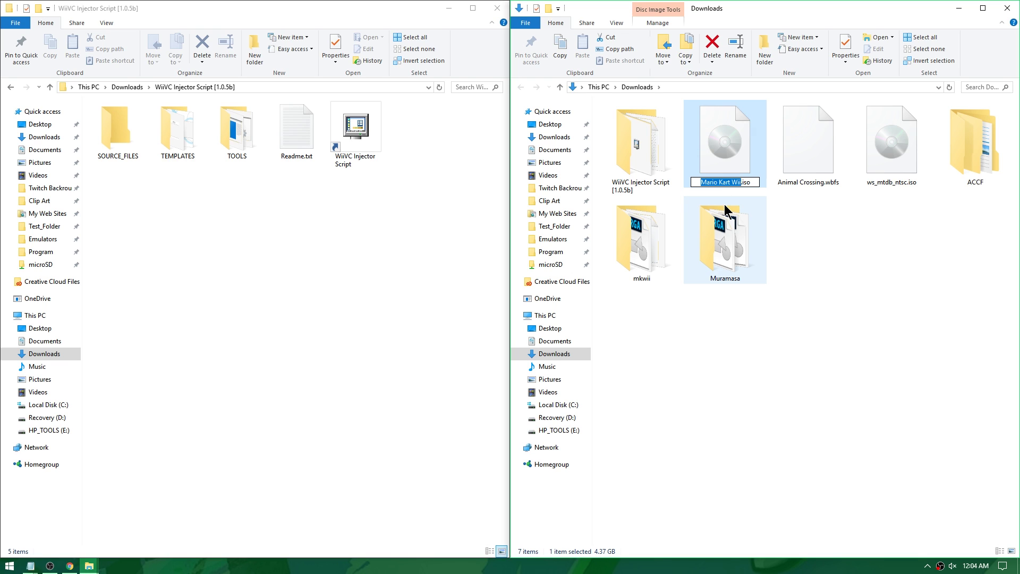
text(game)
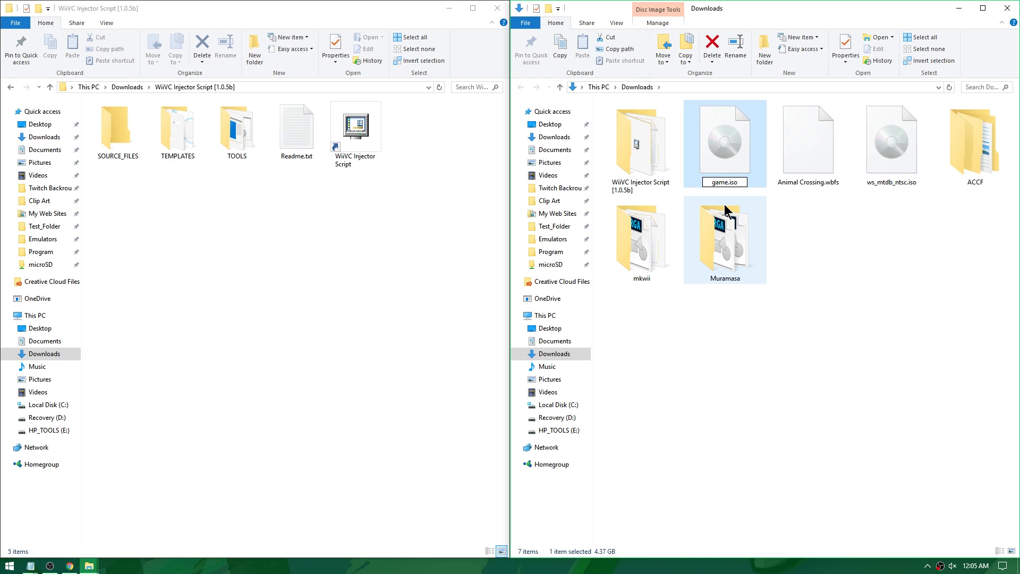
key(Return)
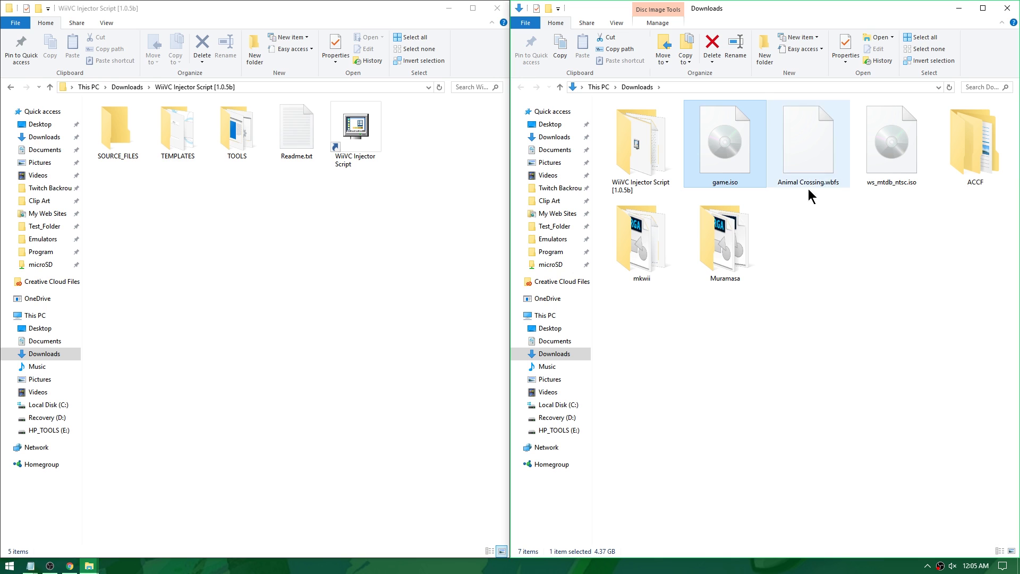
drag(734, 142, 112, 136)
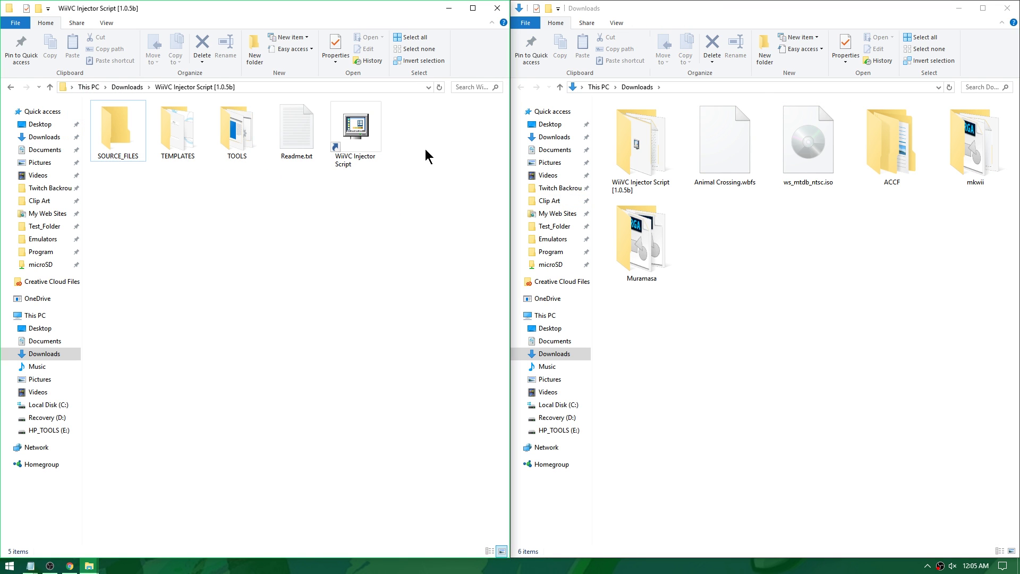
Move mkwii's three tga files and bootSound.btsnd into SOURCE_FILES, check them, then go back.
double_click(979, 147)
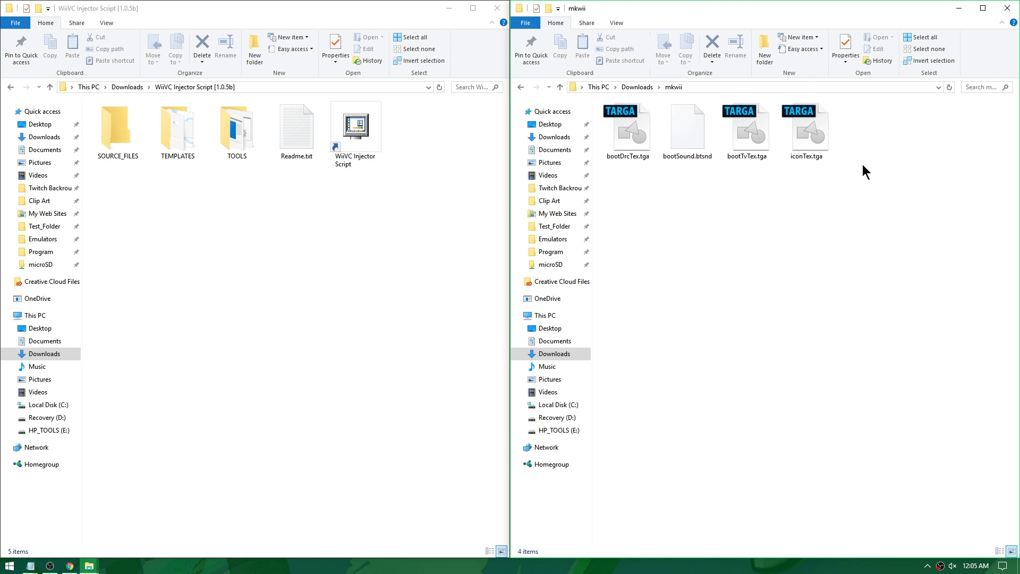
drag(866, 170, 115, 132)
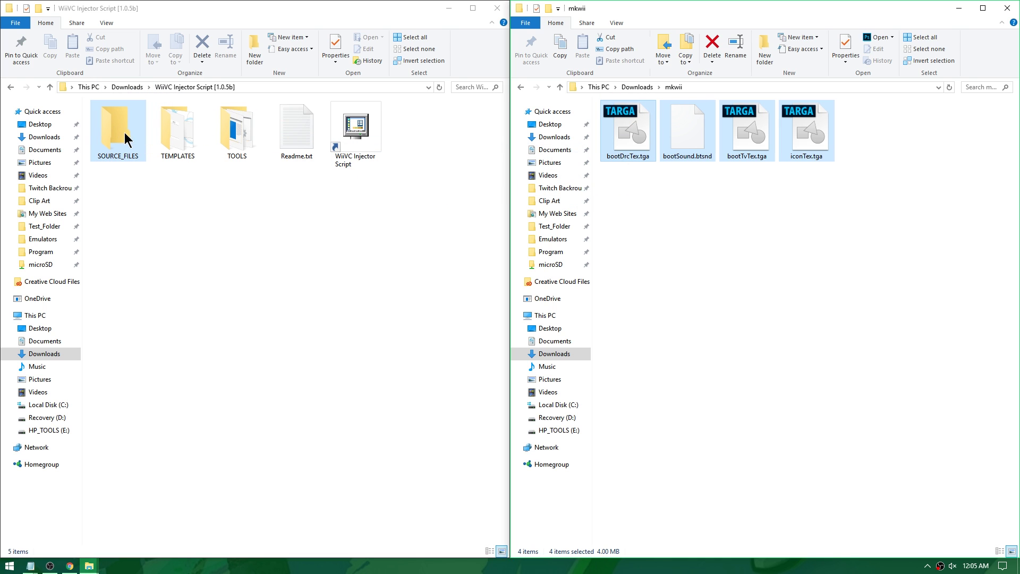
click(126, 143)
double_click(126, 144)
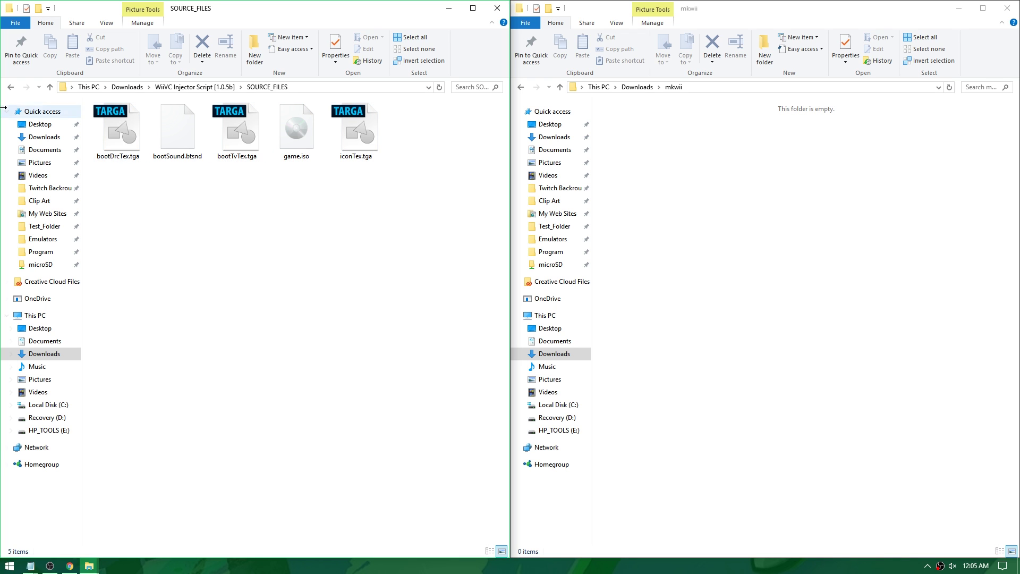
click(11, 87)
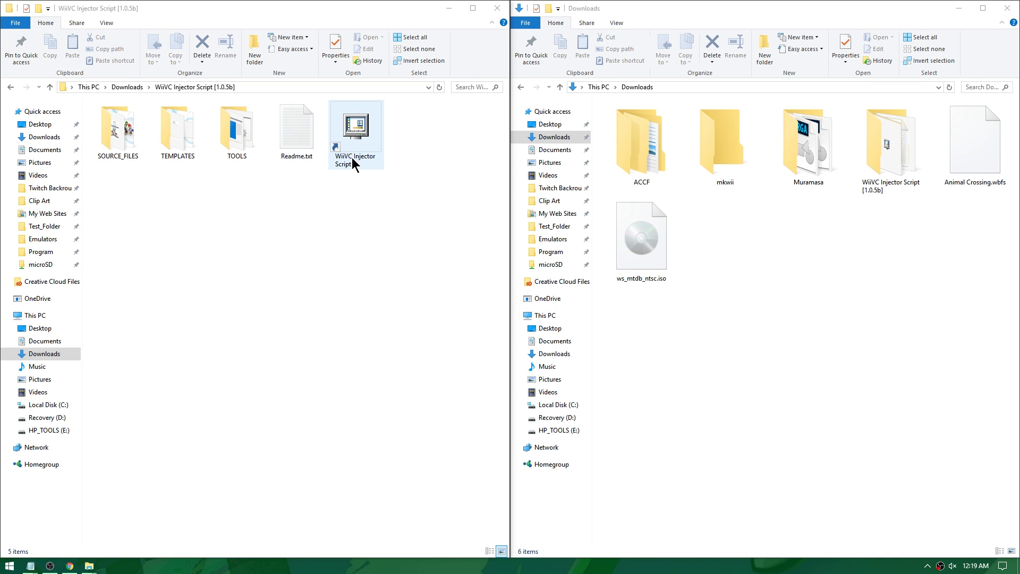
Launch the WiiVC Injector Script so it prompts for the Rhythm Heaven Fever title key.
double_click(365, 141)
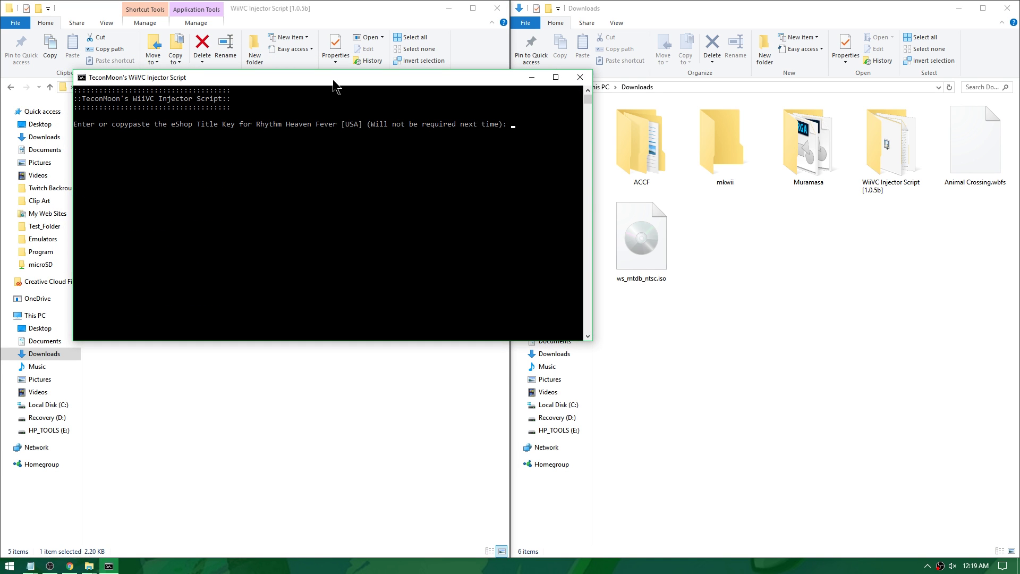
drag(290, 84, 482, 129)
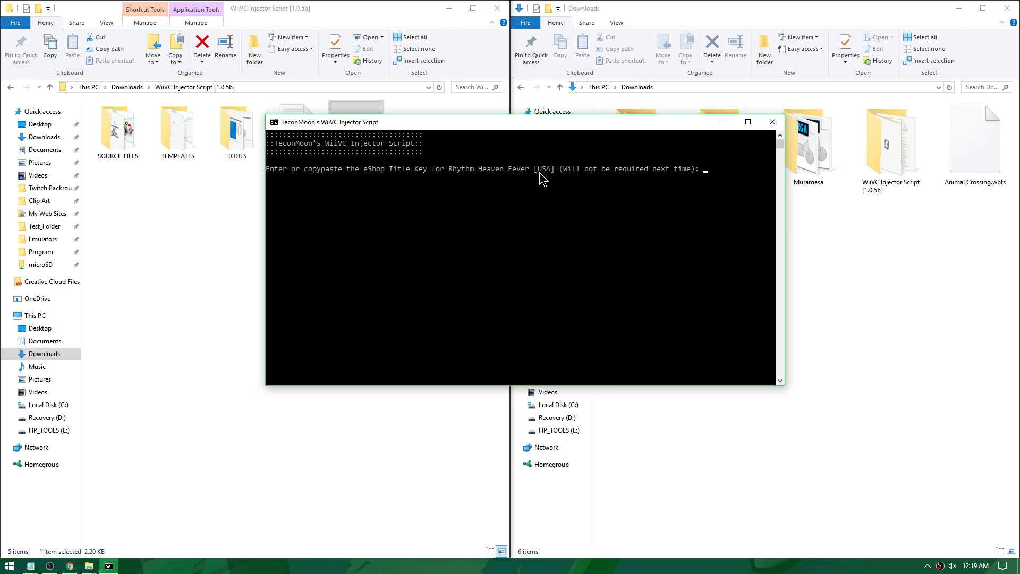
key(alt+Tab)
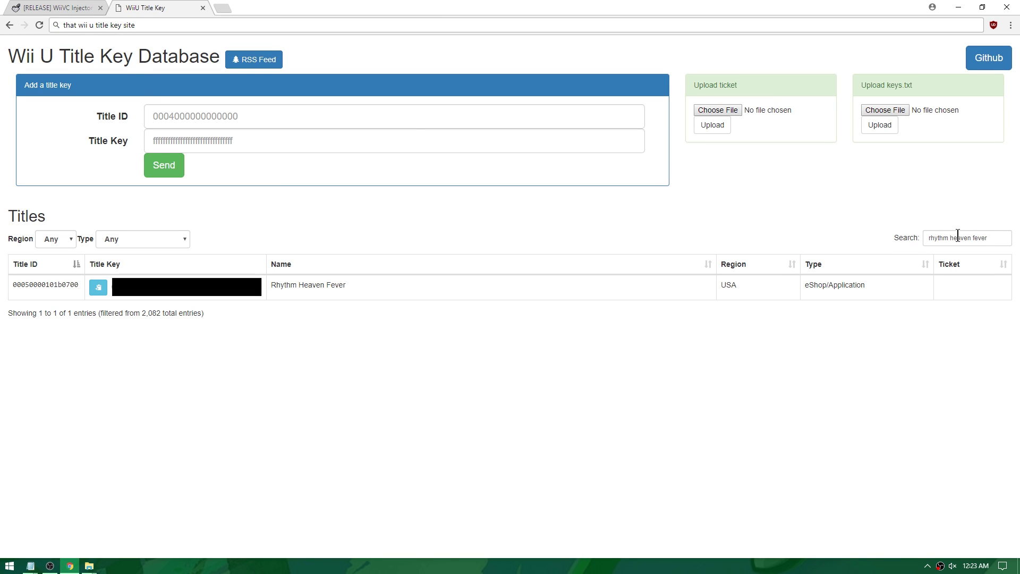
Copy Rhythm Heaven Fever's title key into the injector prompt, then paste the Wii U Common Key.
drag(344, 285, 260, 287)
click(263, 325)
drag(111, 287, 207, 294)
right_click(201, 287)
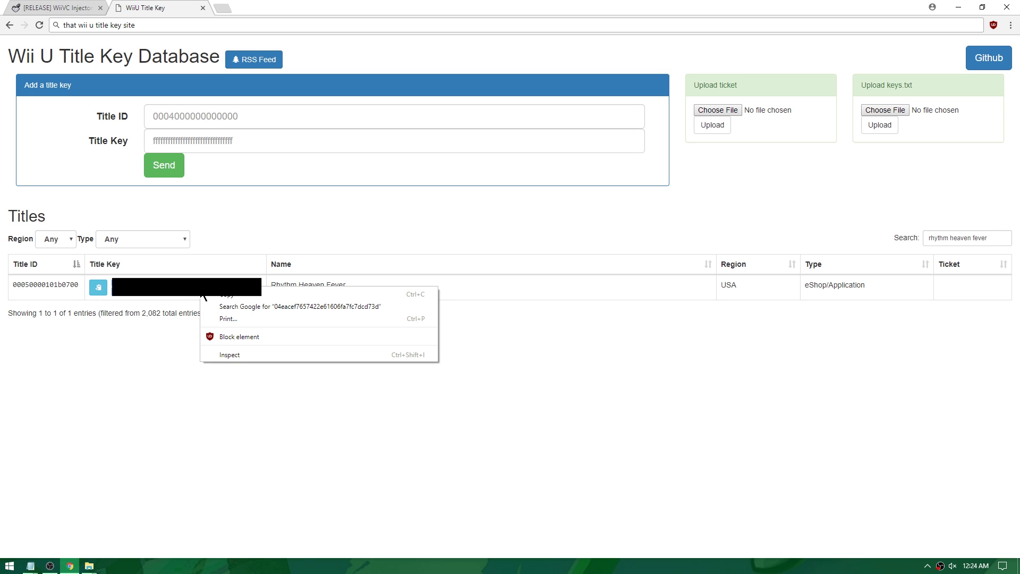
click(239, 295)
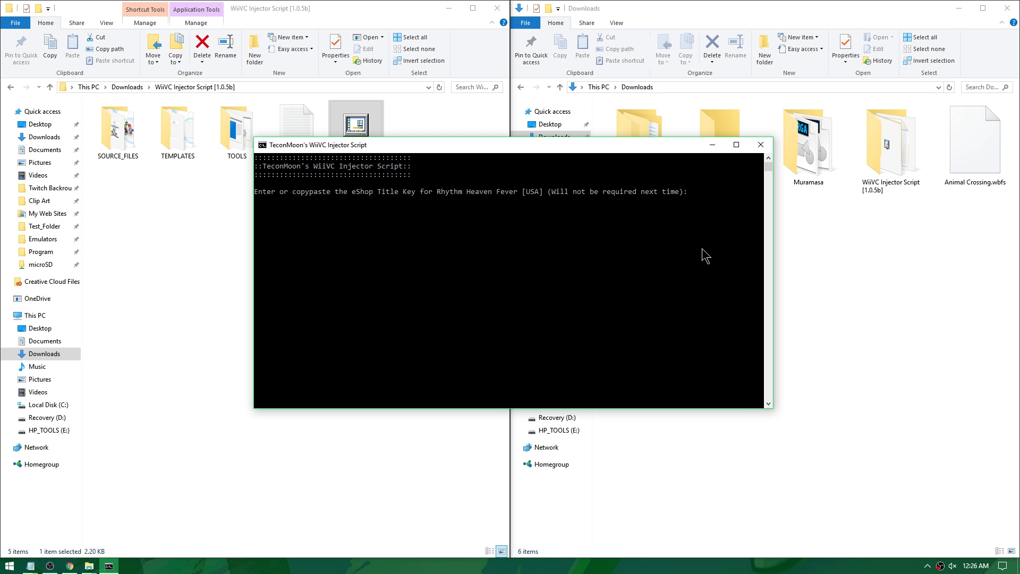
key(ctrl+v)
key(Return)
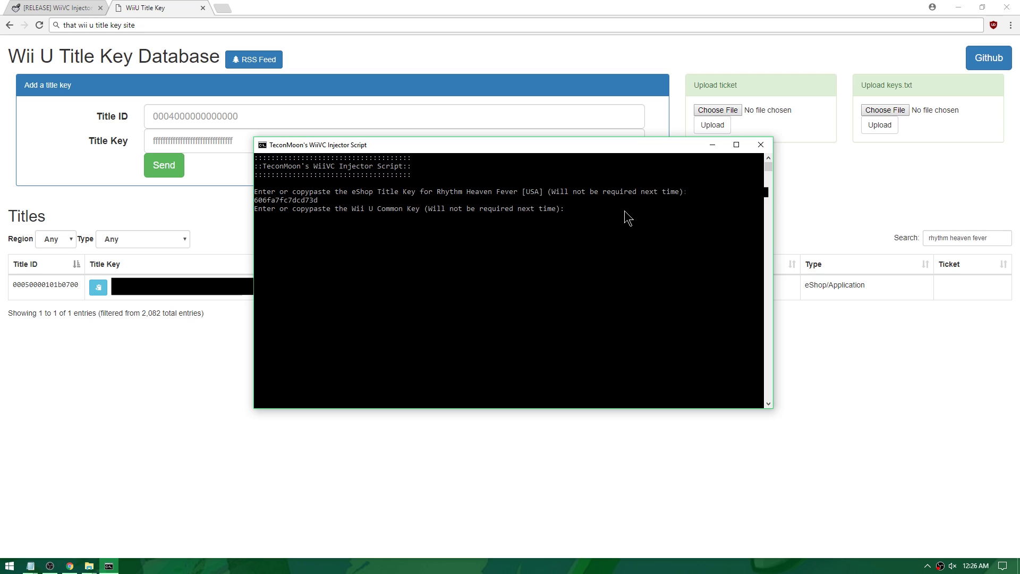
key(ctrl+v)
Submit the common key, name the game Mario Kart Wii, publisher Nintendo, Classic Controller yes, no manual title ID.
key(Return)
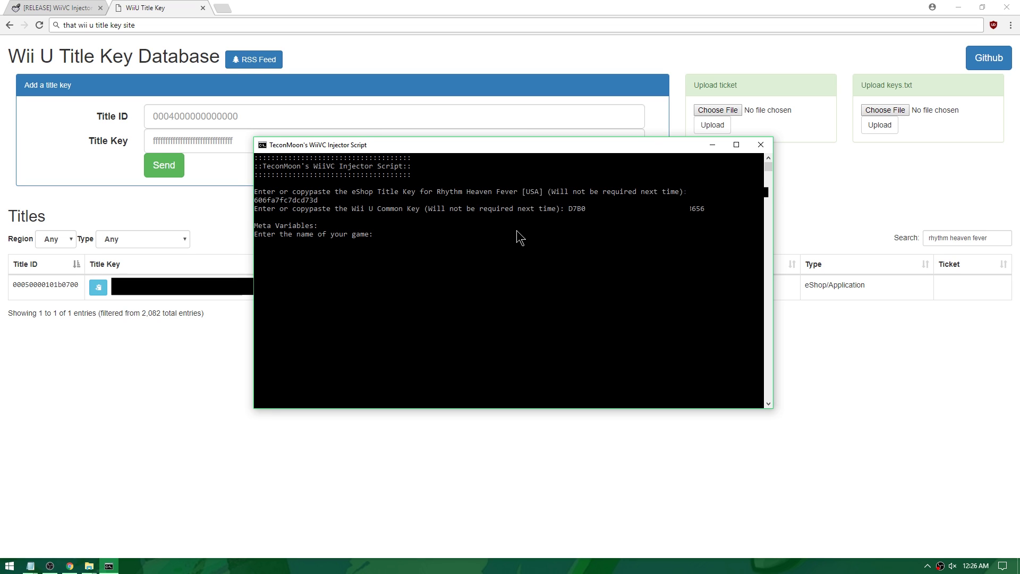
text(Mario Kart Wii)
key(Return)
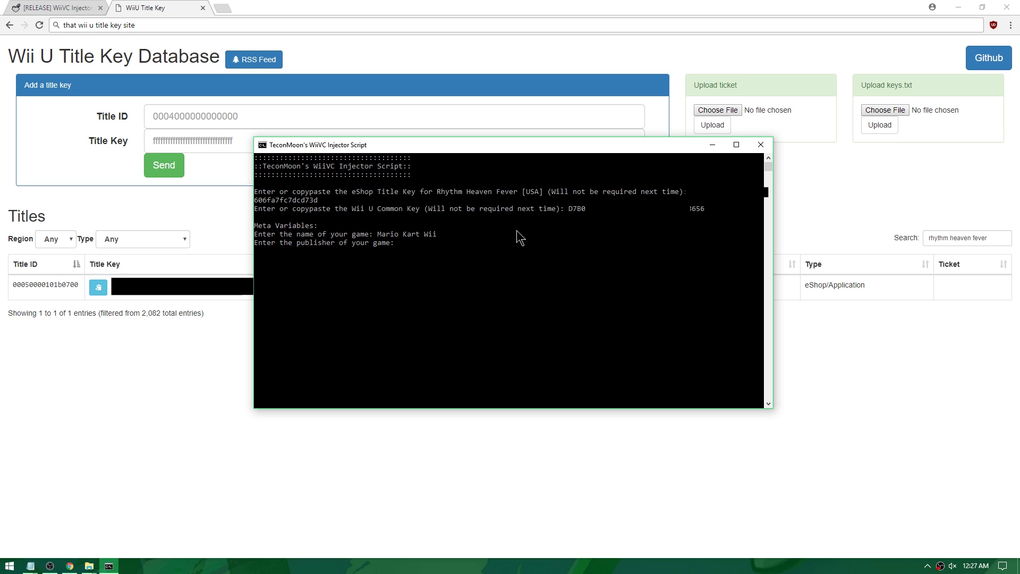
text(Nintendo)
key(Return)
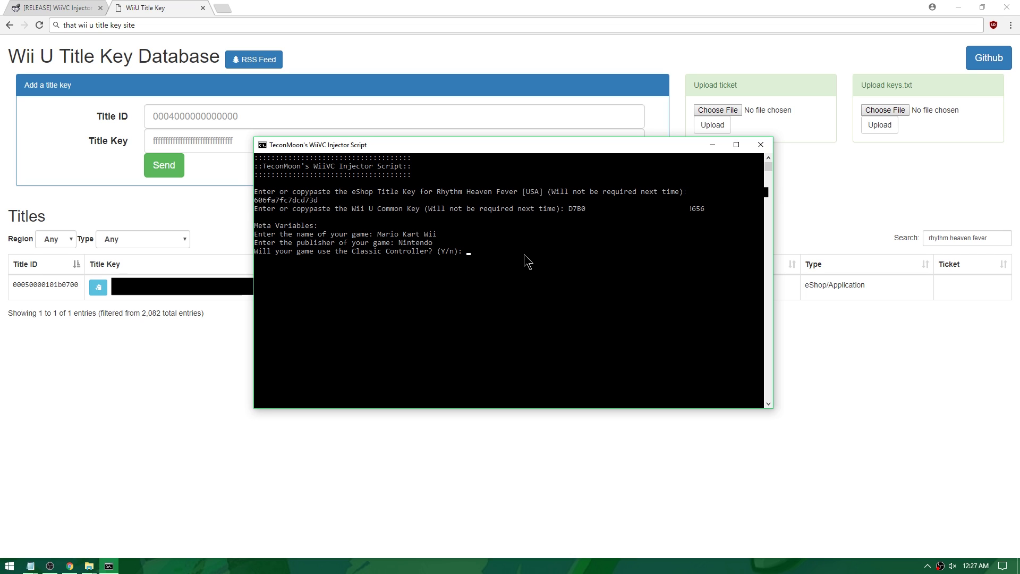
text(Y)
key(Return)
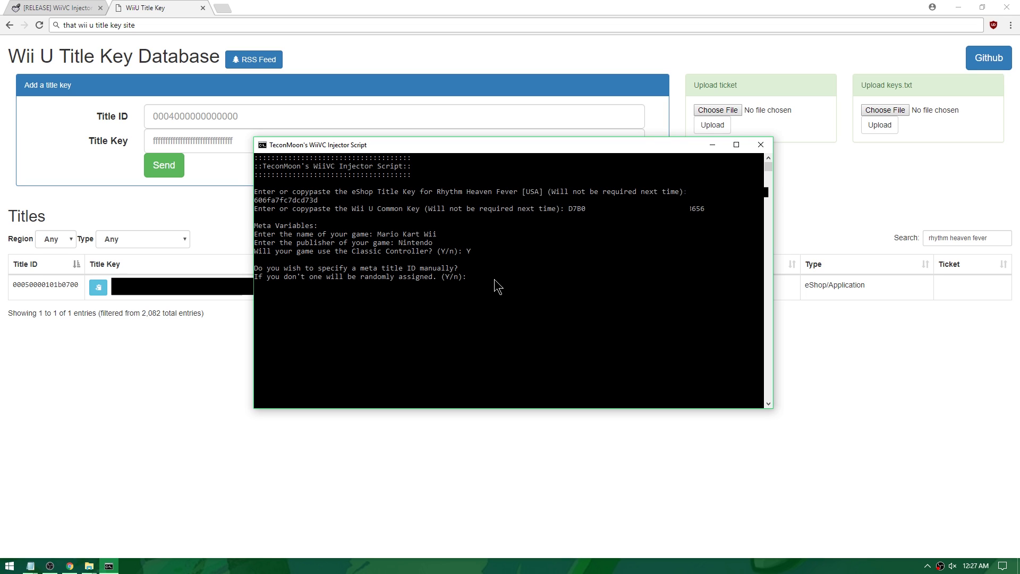
text(n)
key(Return)
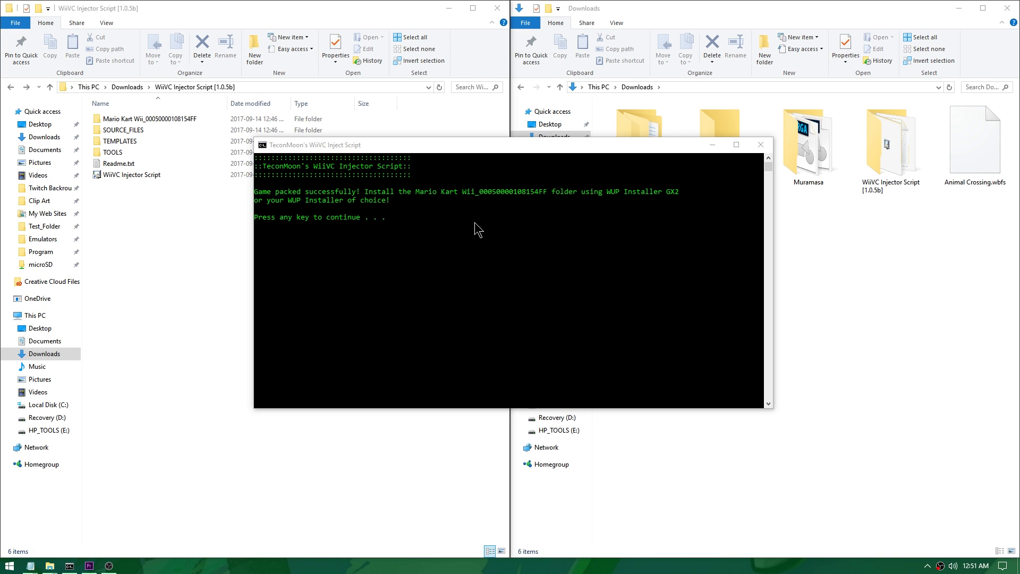
key(Return)
key(ctrl+shift+2)
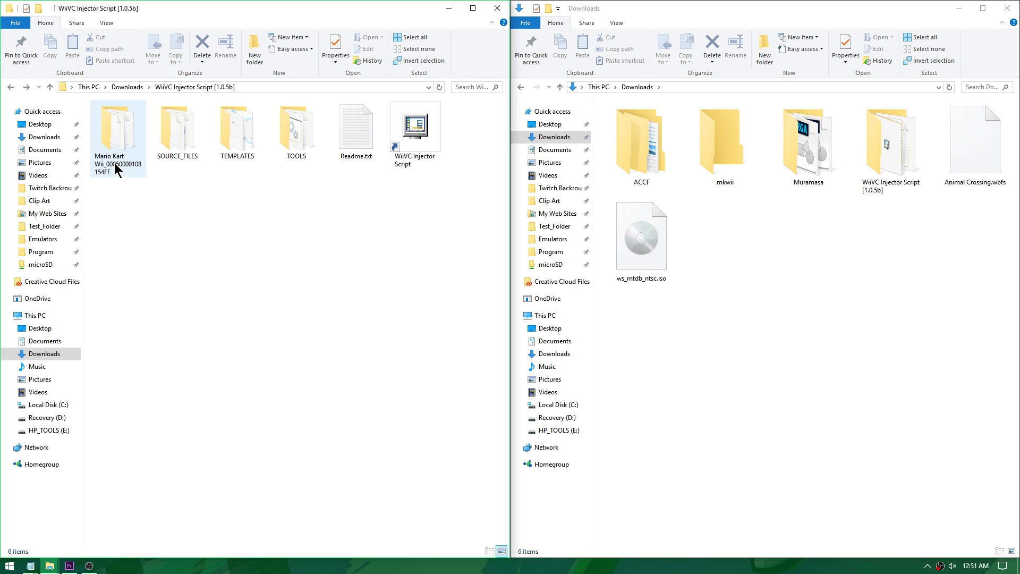
mouse_move(120, 140)
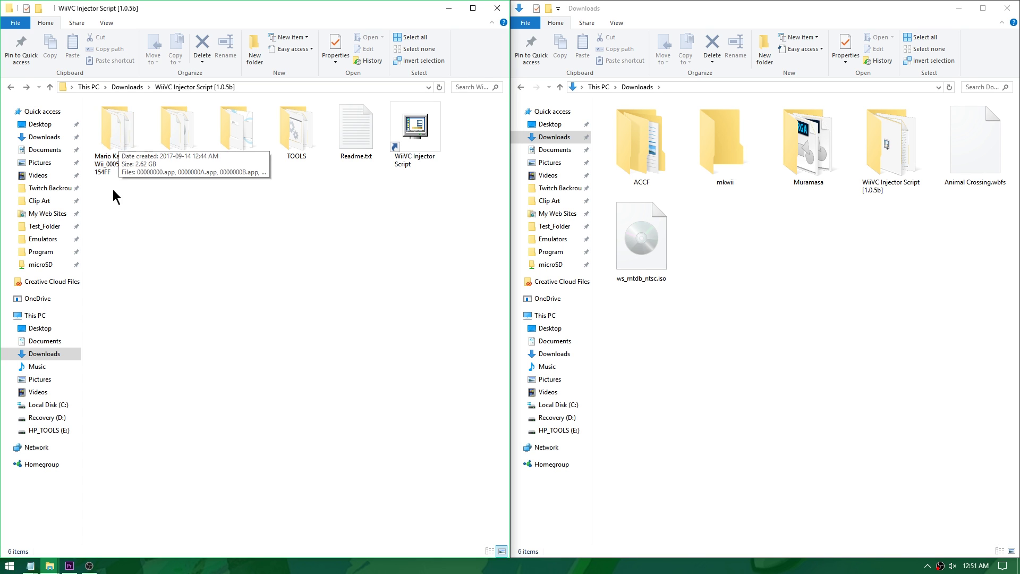
mouse_move(116, 162)
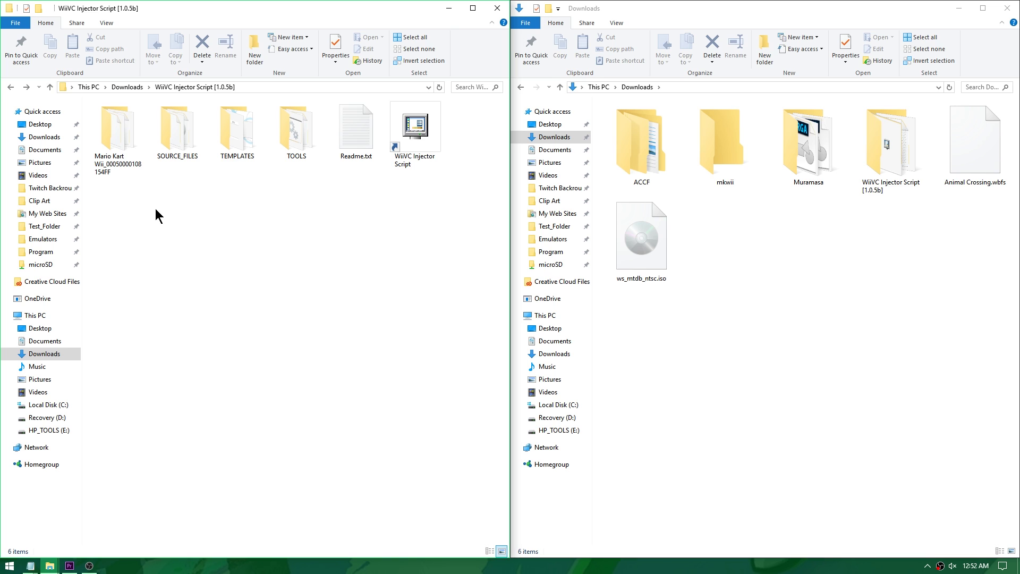
Rename game.iso in SOURCE_FILES to mkwii.iso.
click(114, 146)
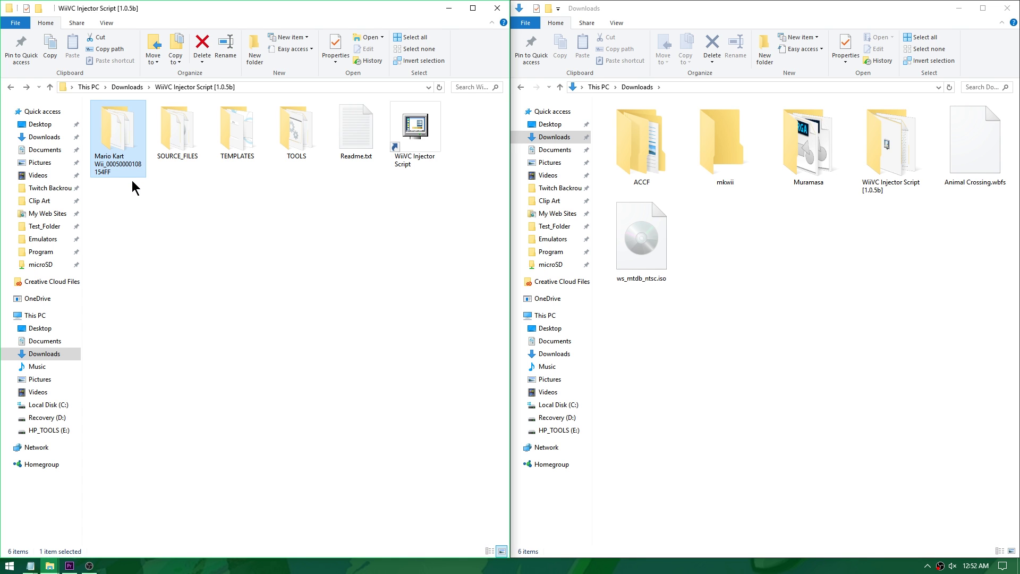
click(227, 204)
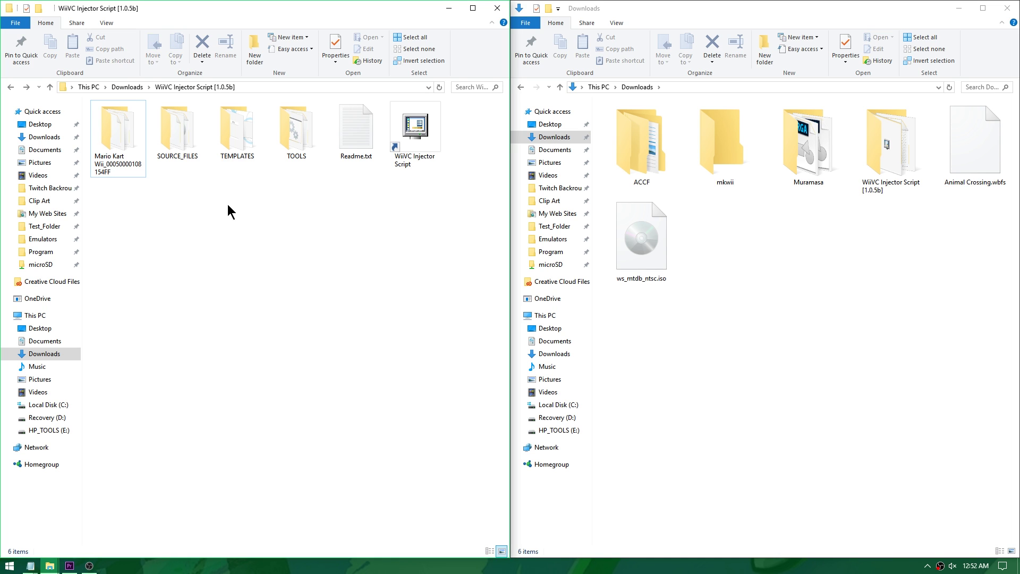
double_click(179, 133)
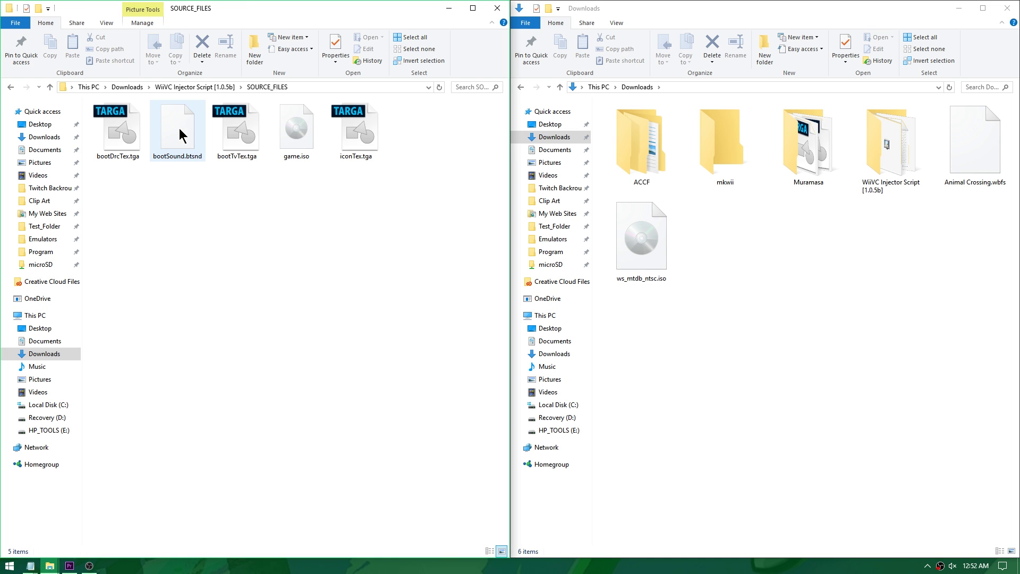
click(300, 163)
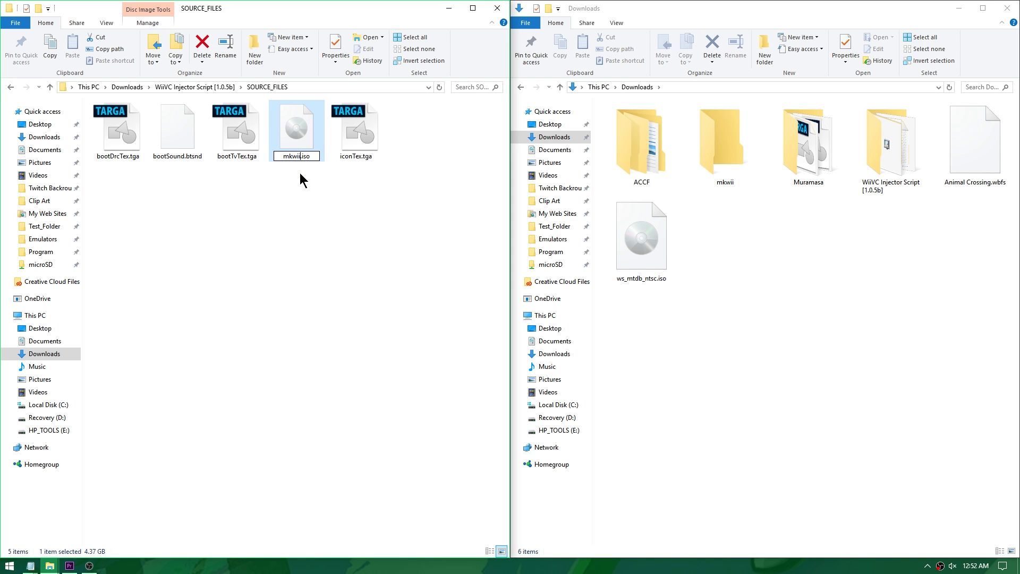
key(Return)
Delete the four leftover TGA and btsnd files and move mkwii.iso into Downloads.
drag(295, 180, 113, 162)
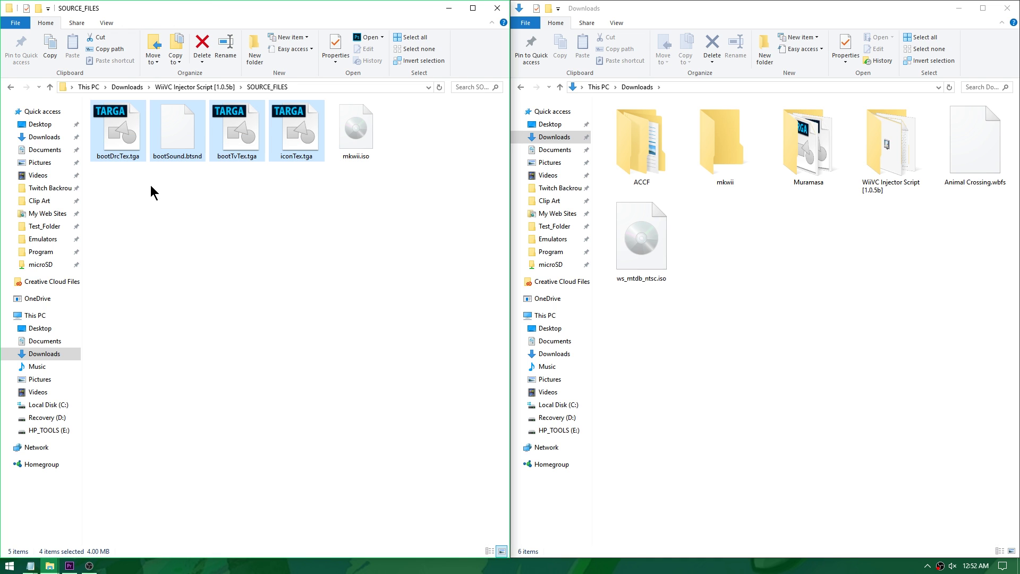
key(Delete)
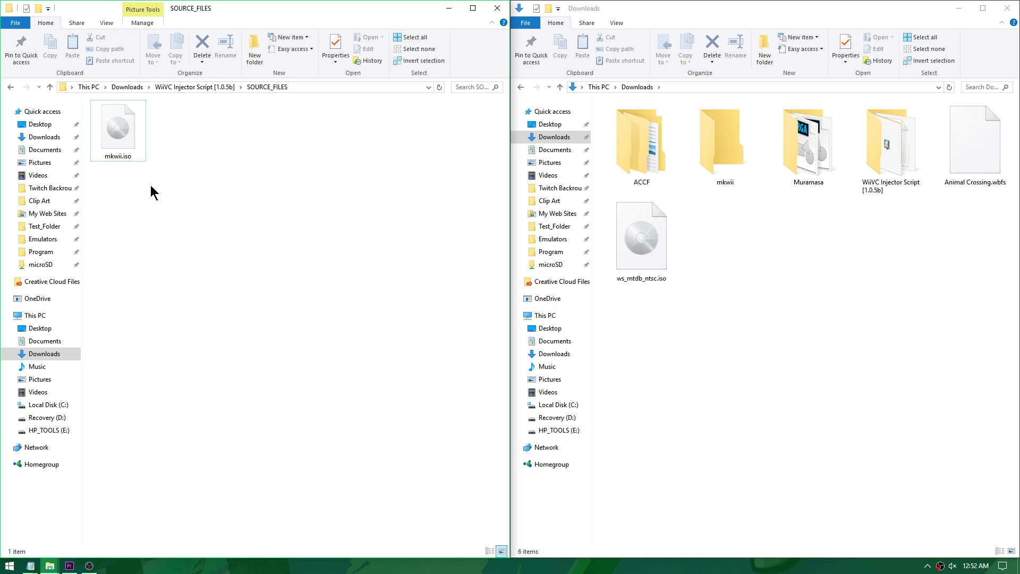
drag(116, 132, 811, 336)
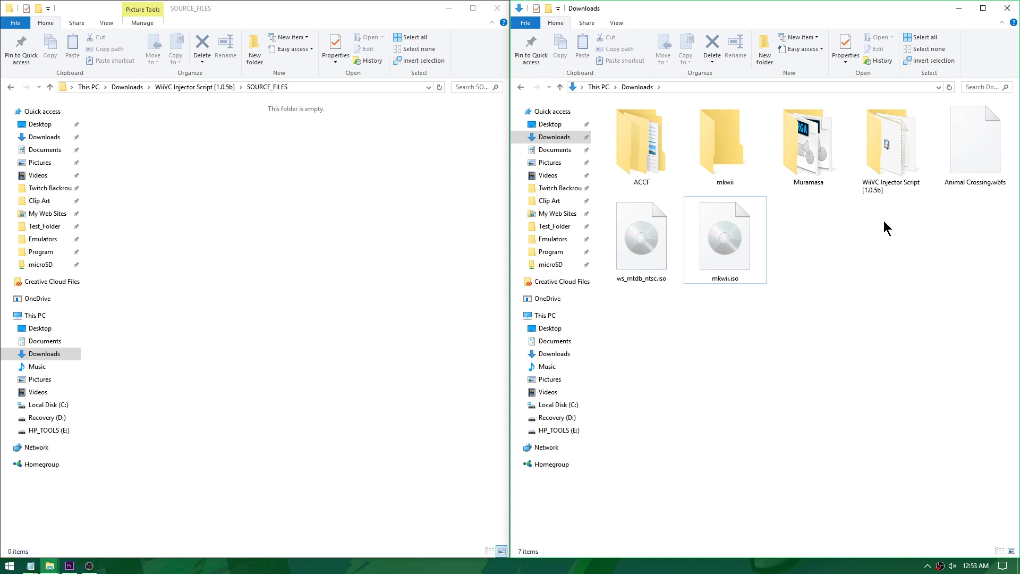
Rename Animal Crossing.wbfs to game.wbfs and move it into SOURCE_FILES.
click(979, 183)
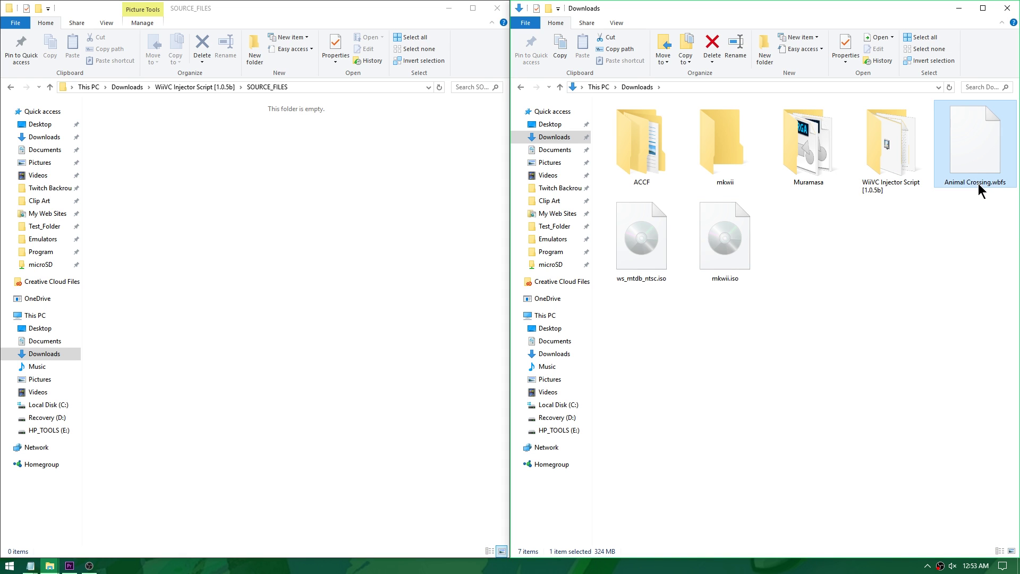
click(978, 183)
text(game)
key(Return)
drag(979, 150, 202, 183)
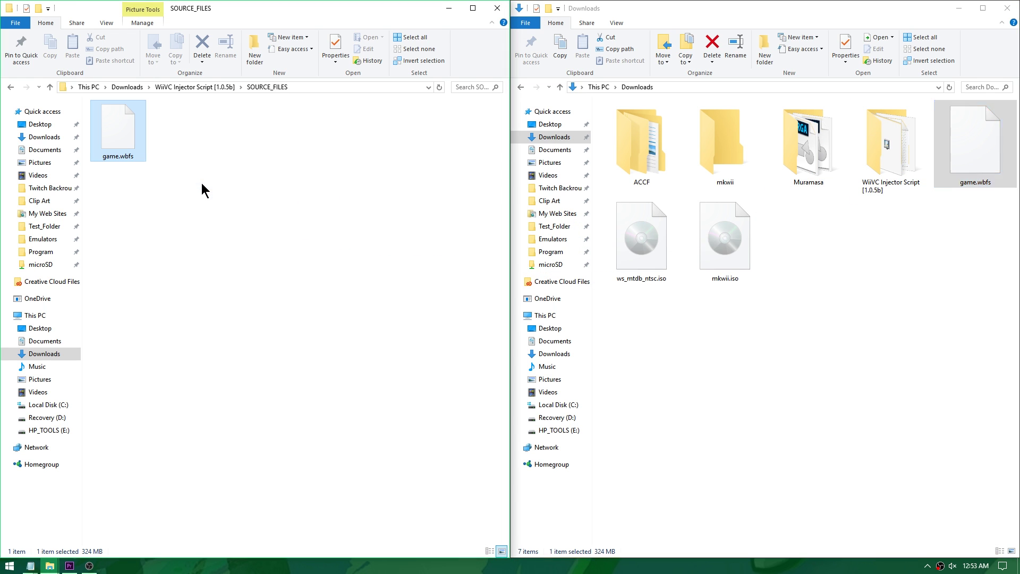
Move the three TGA images from ACCF\AC into SOURCE_FILES and return to the script folder.
click(744, 243)
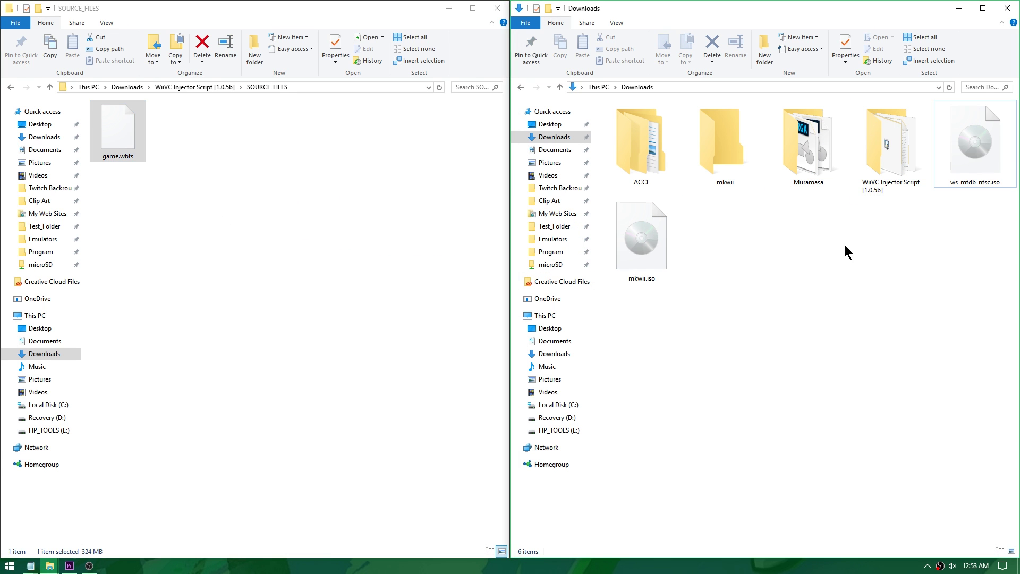
double_click(651, 146)
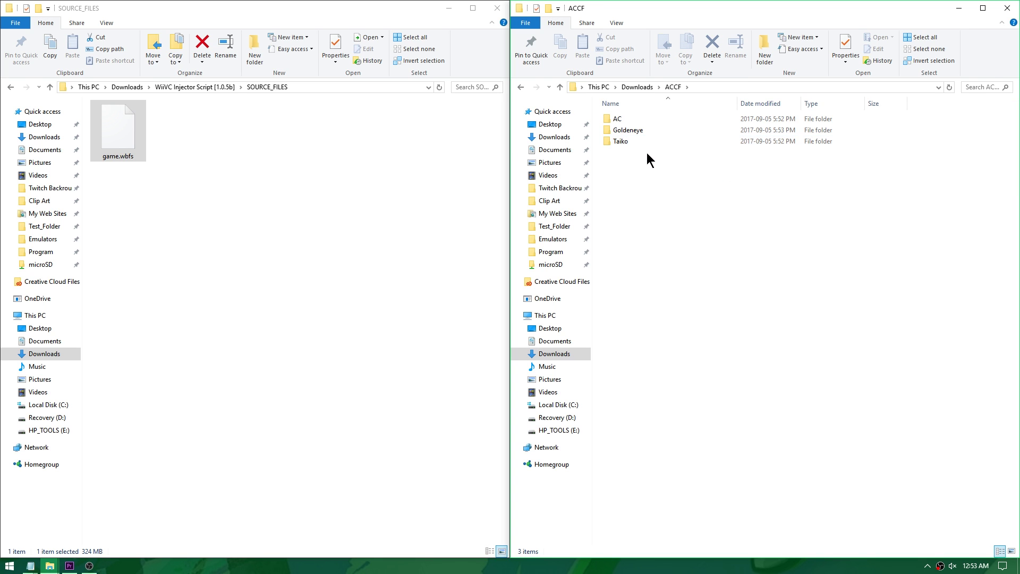
click(626, 119)
double_click(626, 119)
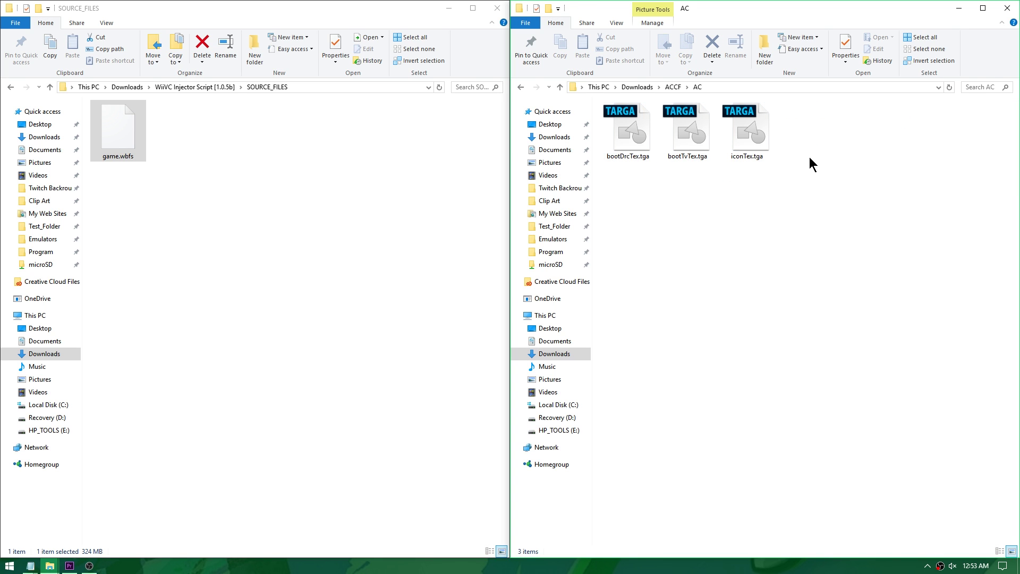
drag(810, 157, 238, 170)
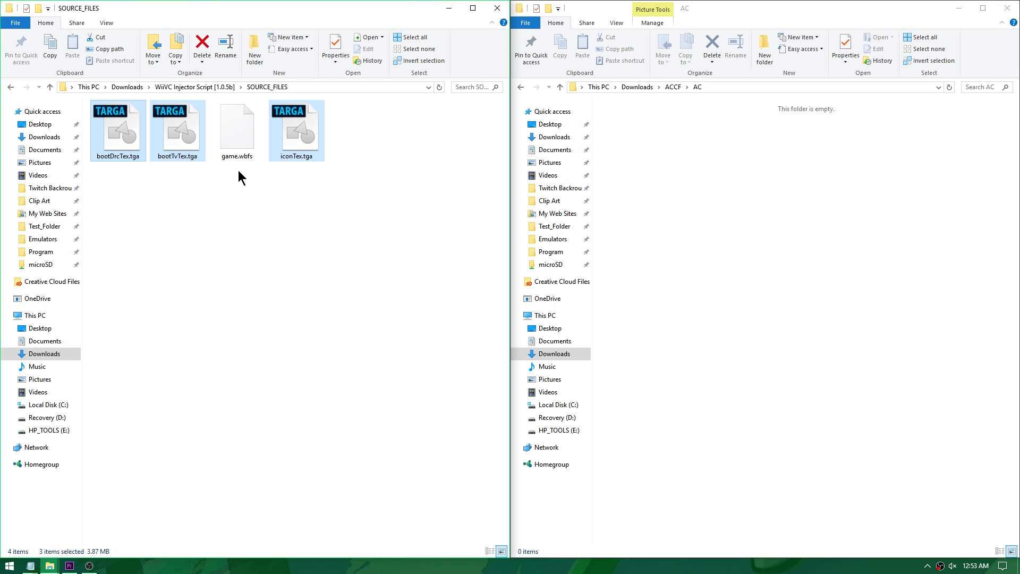
click(241, 195)
key(alt+Up)
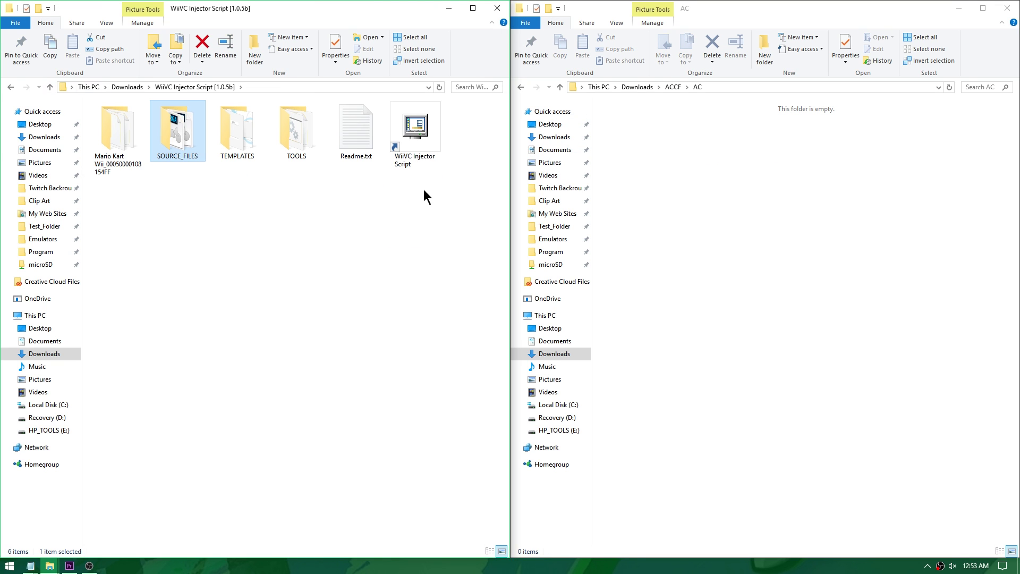
click(423, 189)
Run the script with name Animal Crossing City Folk, publisher Nintendo, no Classic Controller, random title ID.
double_click(424, 132)
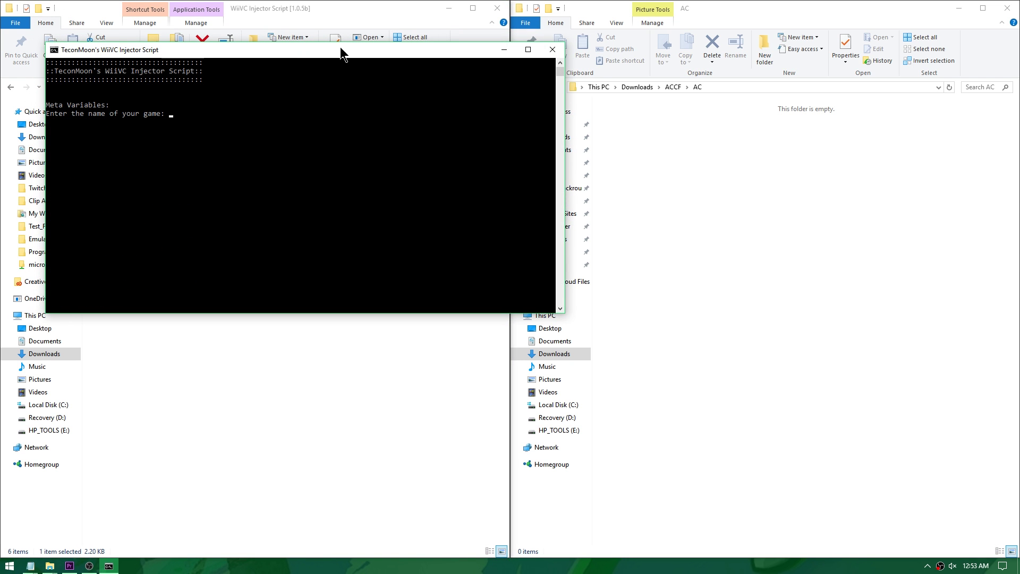
drag(338, 52, 541, 126)
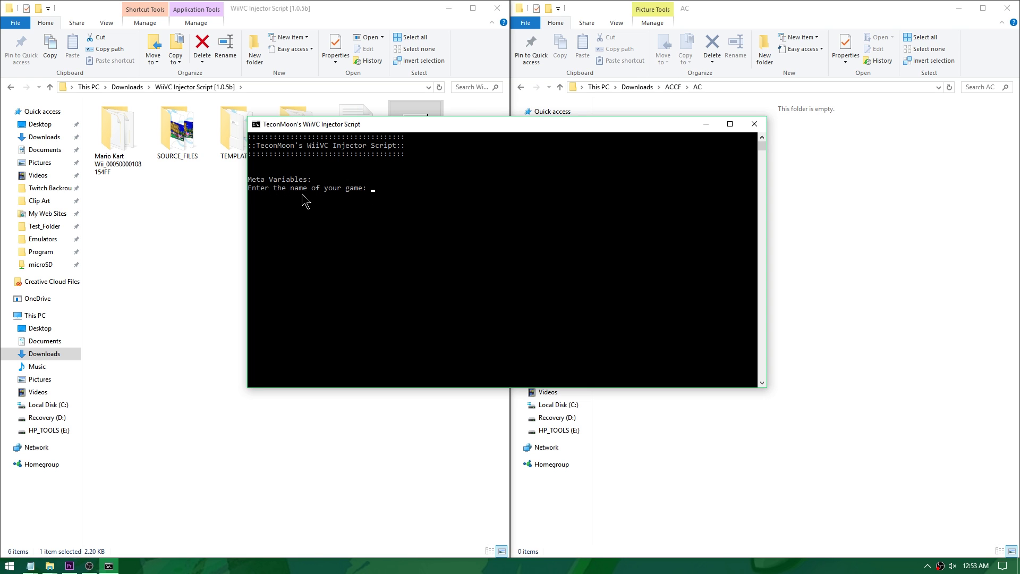
text(Animal Crossing City Folk)
key(Return)
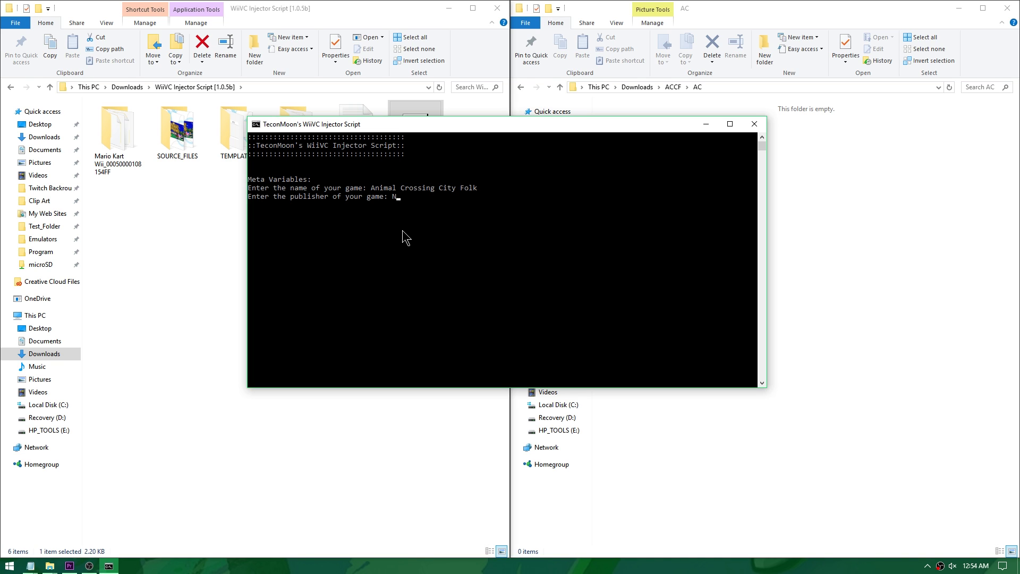
key(Return)
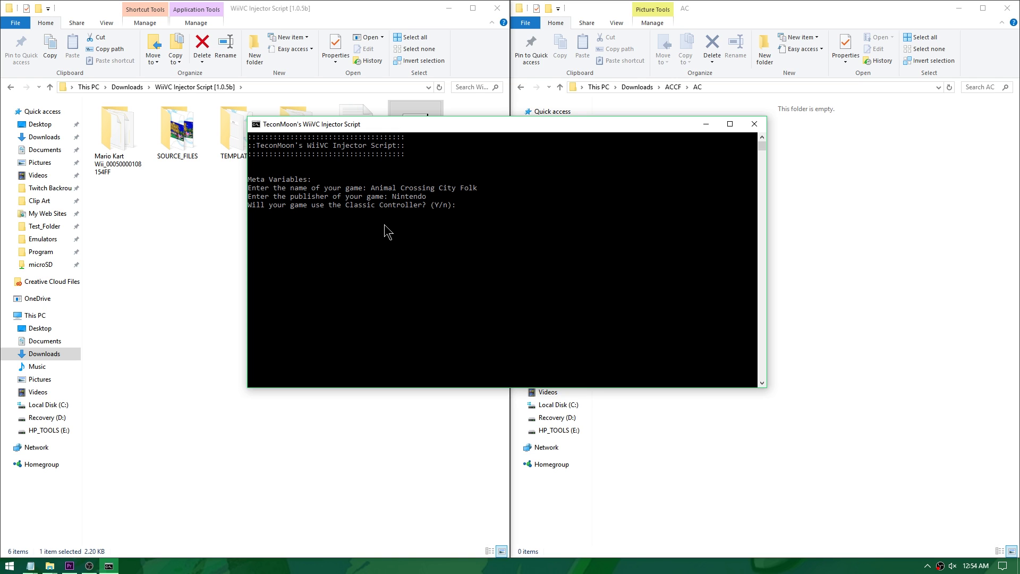
key(Return)
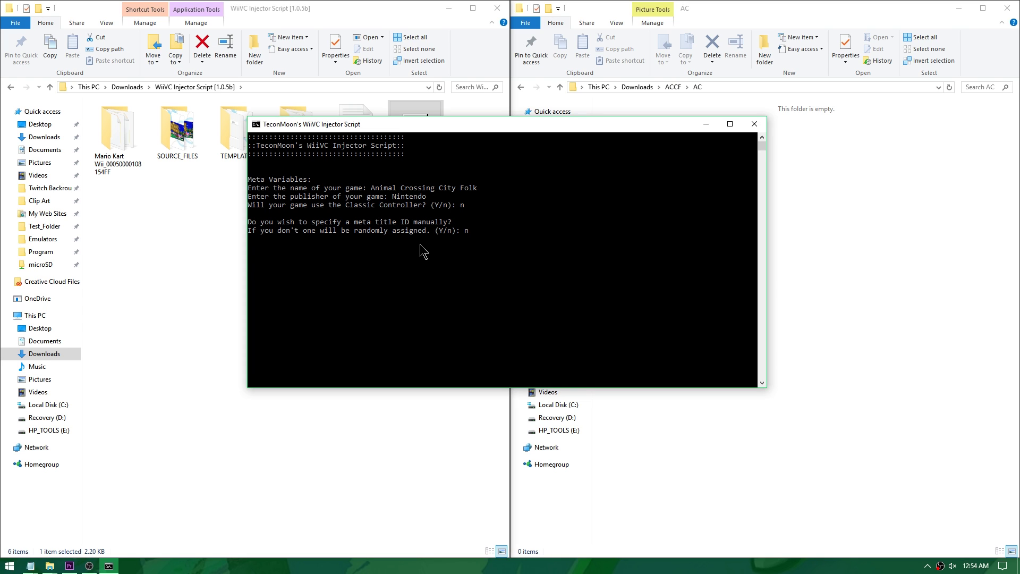
key(Return)
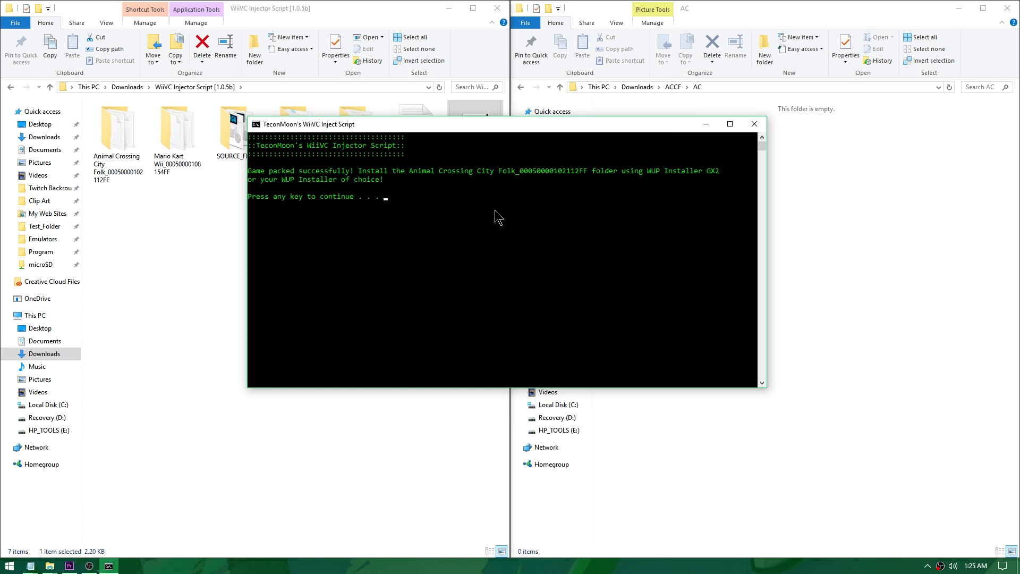
Close the finished script, rename ws_mtdb_ntsc.iso to game.iso and move it into SOURCE_FILES.
key(Return)
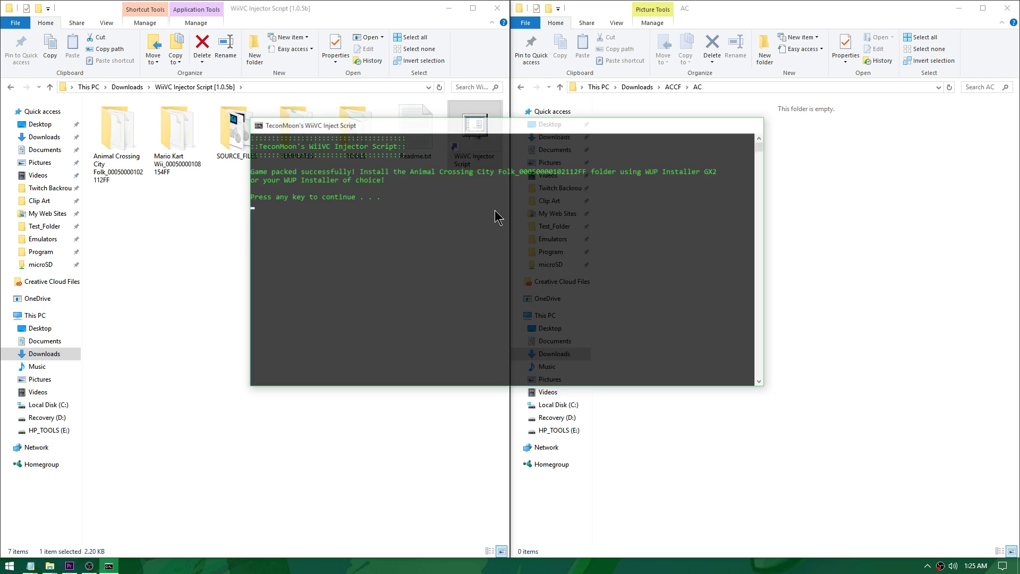
click(112, 161)
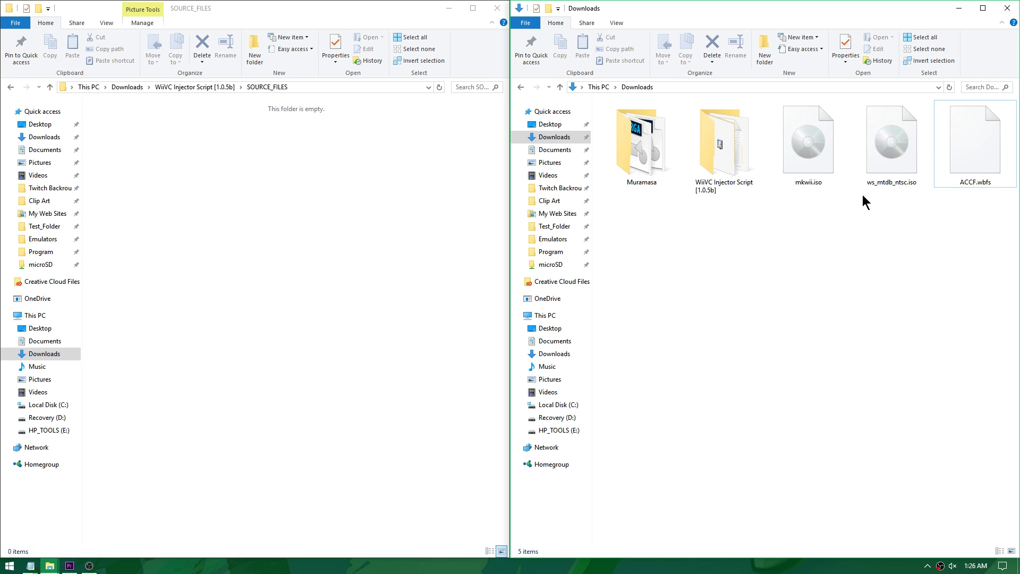
click(887, 182)
click(896, 184)
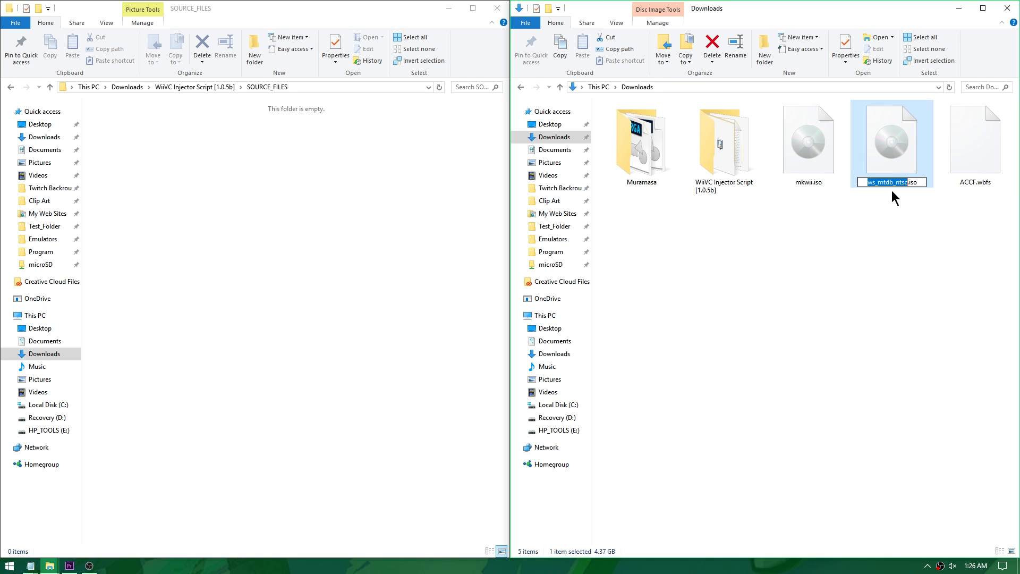
text(game)
key(Return)
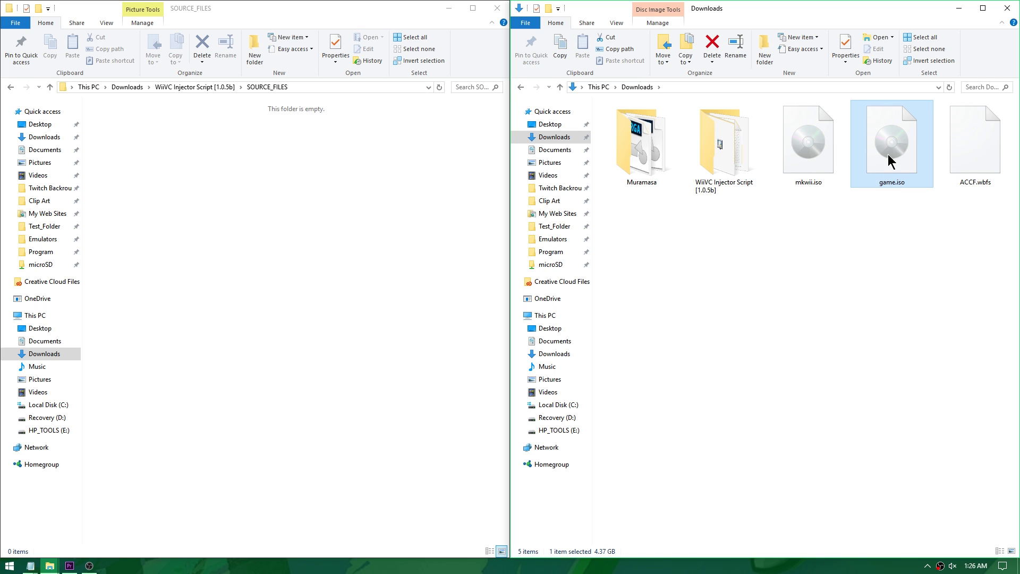
drag(888, 154, 246, 189)
Move the three Muramasa .tga images into SOURCE_FILES and relaunch the WiiVC Injector Script.
double_click(631, 166)
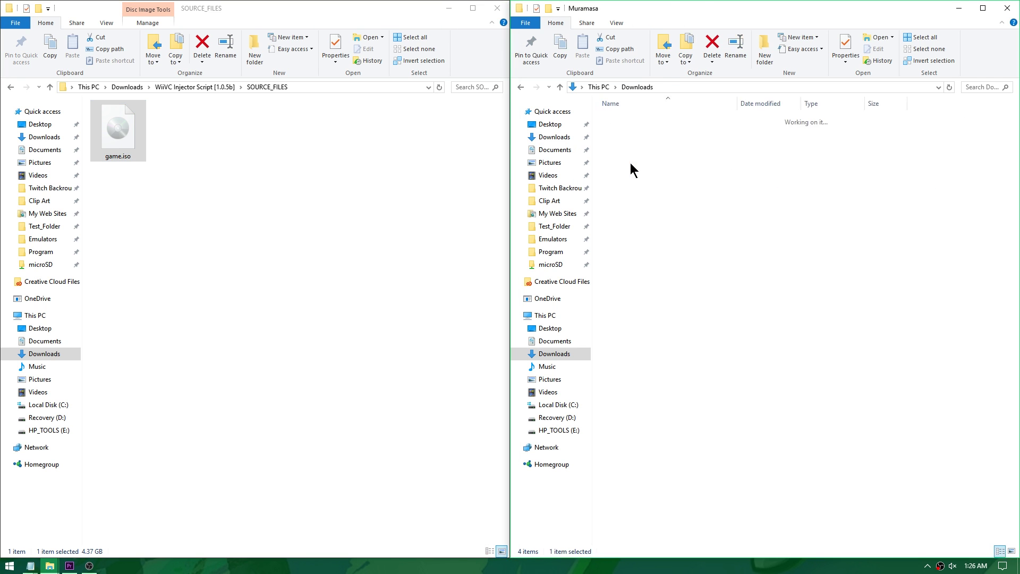
drag(848, 168, 280, 244)
key(alt+Up)
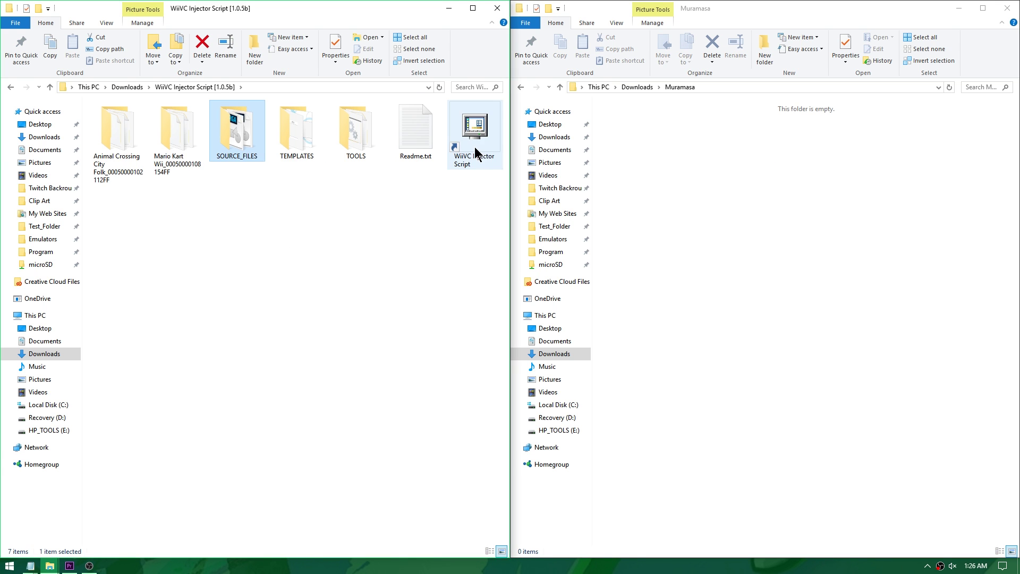
double_click(474, 147)
drag(384, 98, 531, 115)
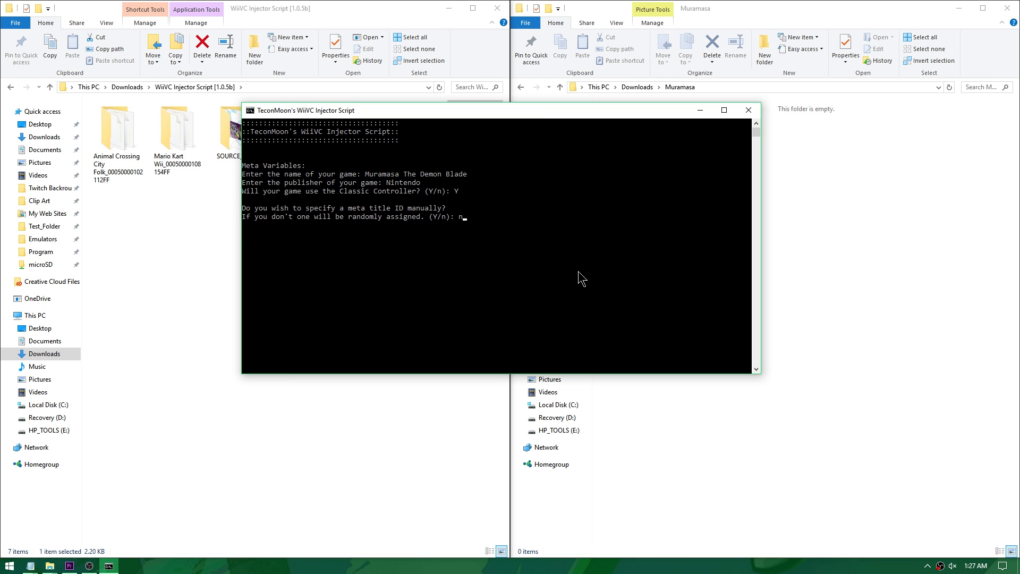
Answer the prompt so Muramasa The Demon Blade packs, then close the console.
key(Return)
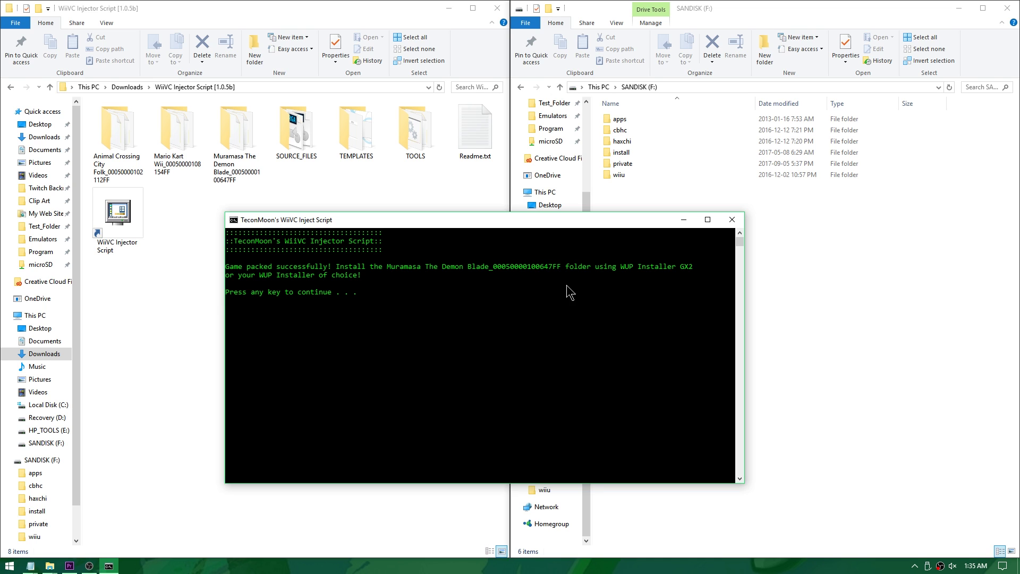
key(Return)
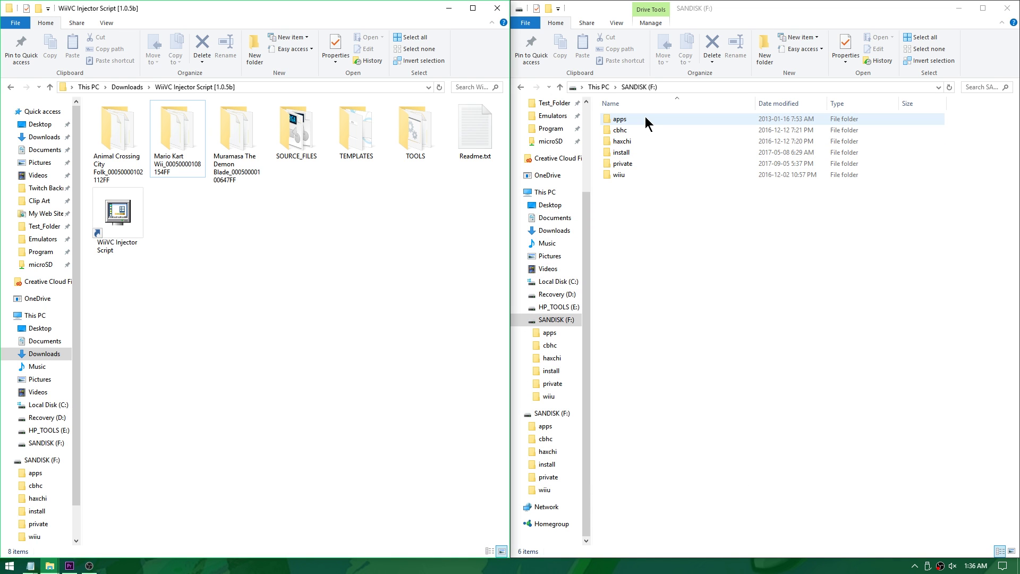
Copy the Animal Crossing City Folk, Mario Kart Wii and Muramasa folders into install on SANDISK (F:).
click(626, 154)
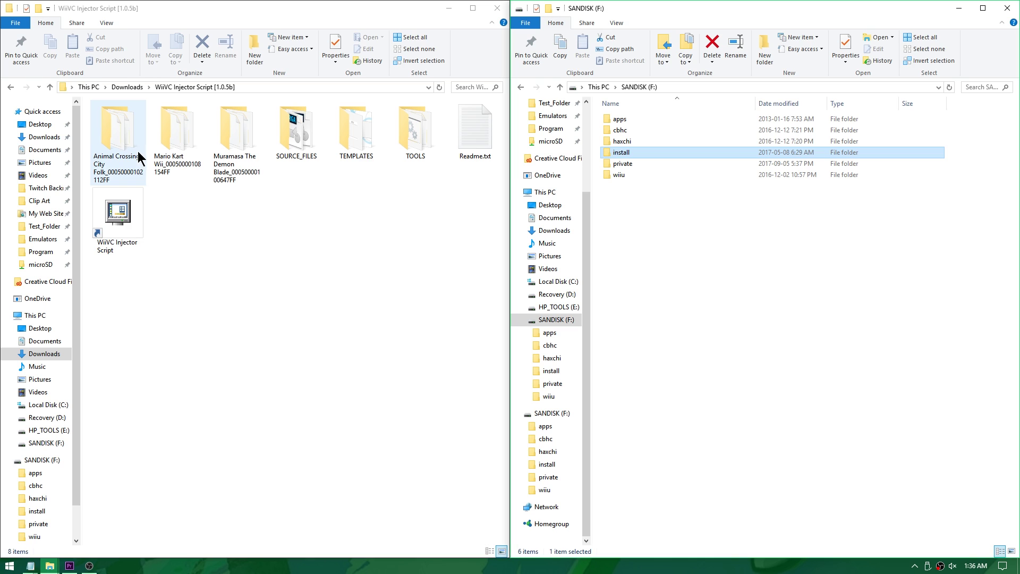
click(127, 137)
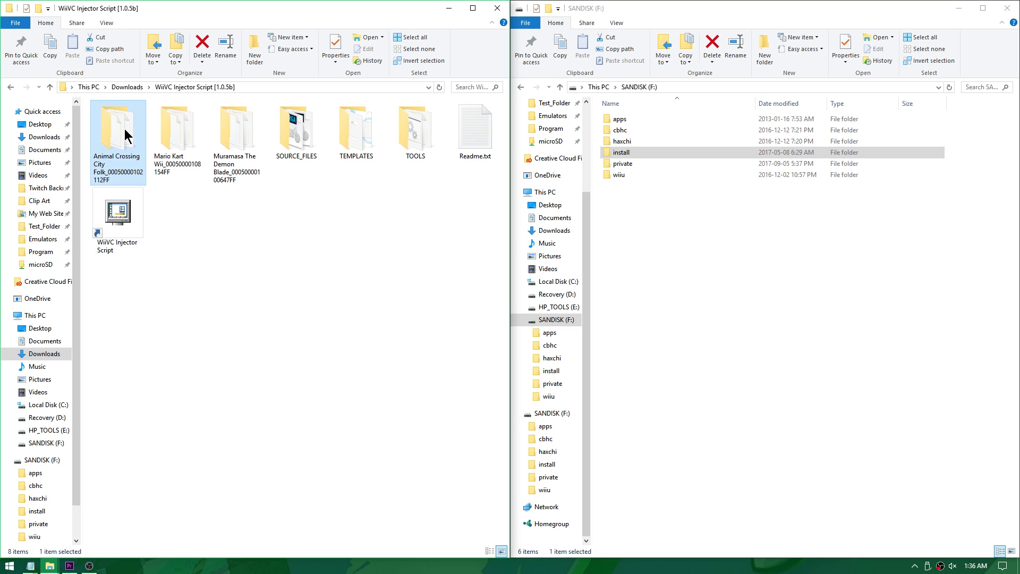
ctrl+click(165, 117)
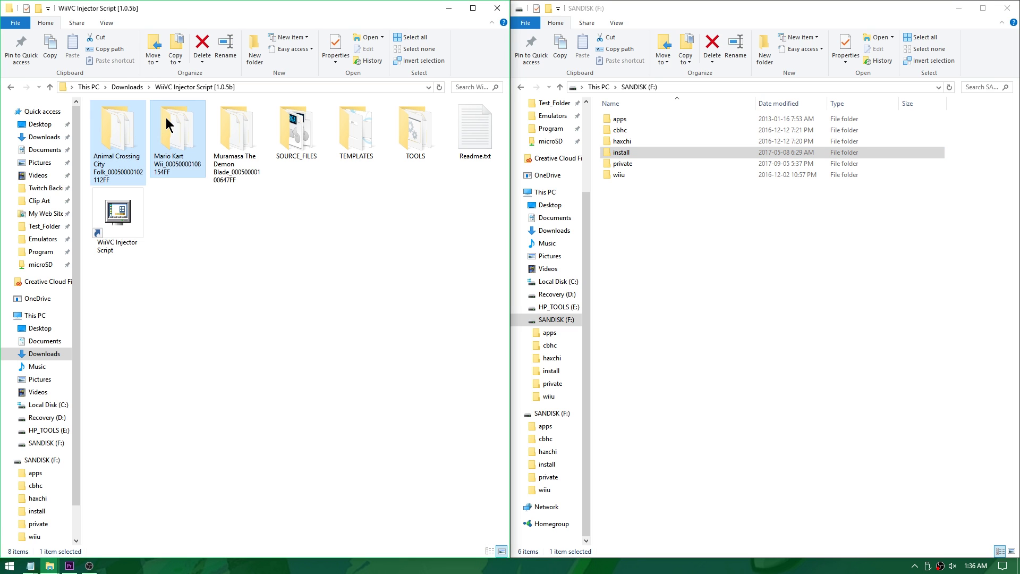
ctrl+click(240, 126)
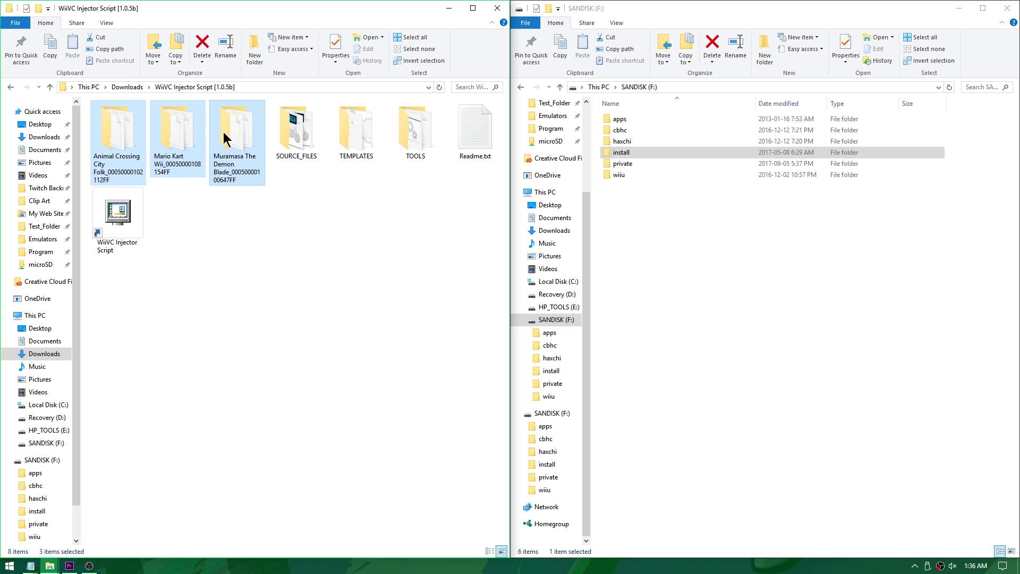
drag(228, 136, 633, 150)
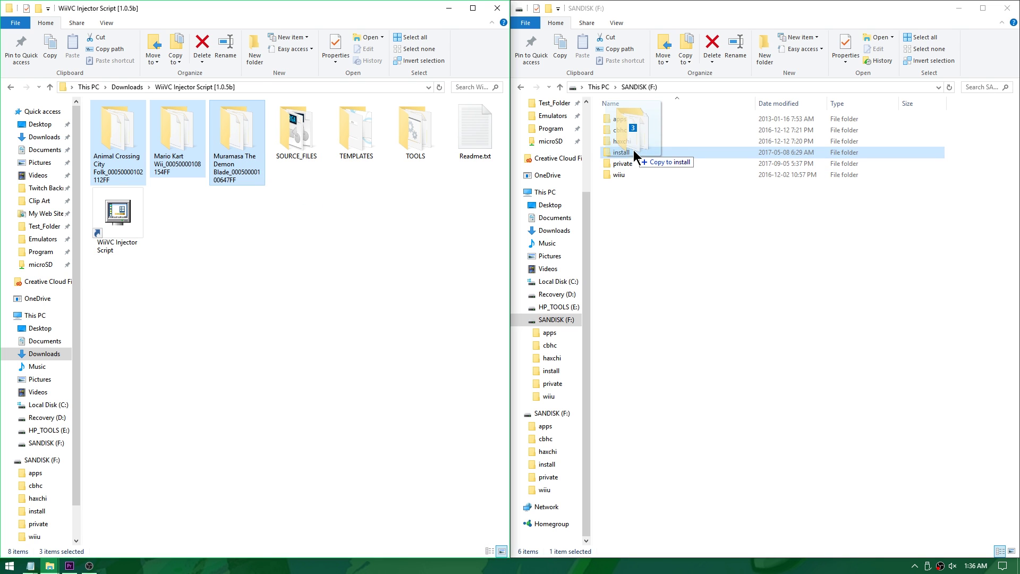
drag(633, 150, 633, 150)
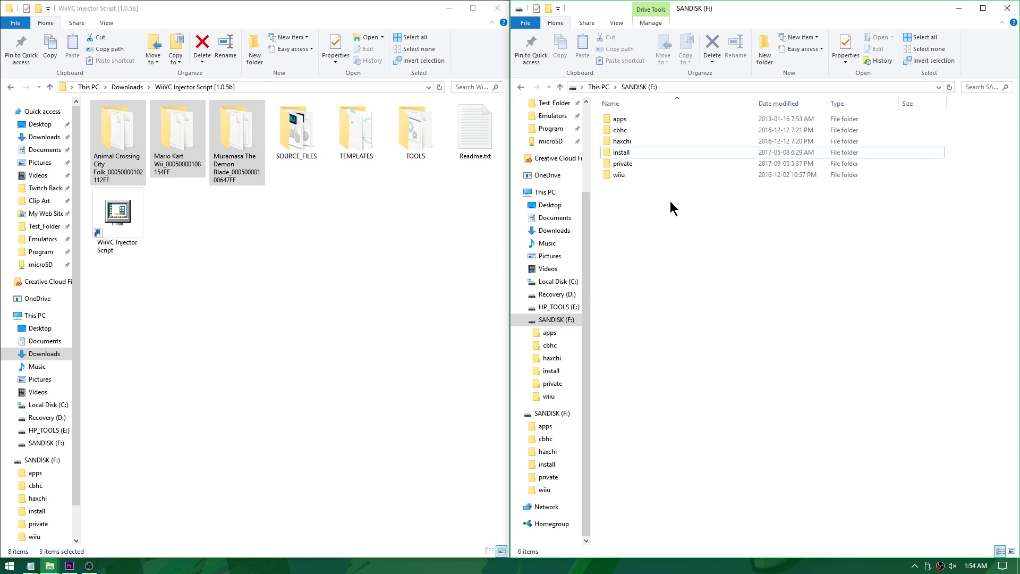
double_click(631, 153)
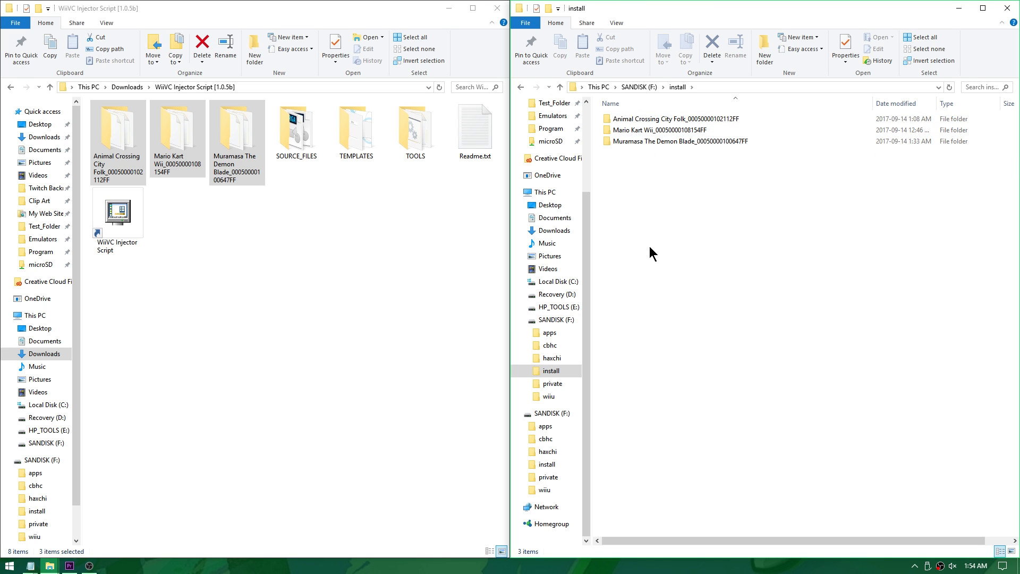
right_click(562, 321)
Eject the SD card, then tick Animal Crossing City Folk, Mario Kart Wii and Muramasa and choose Install.
click(603, 222)
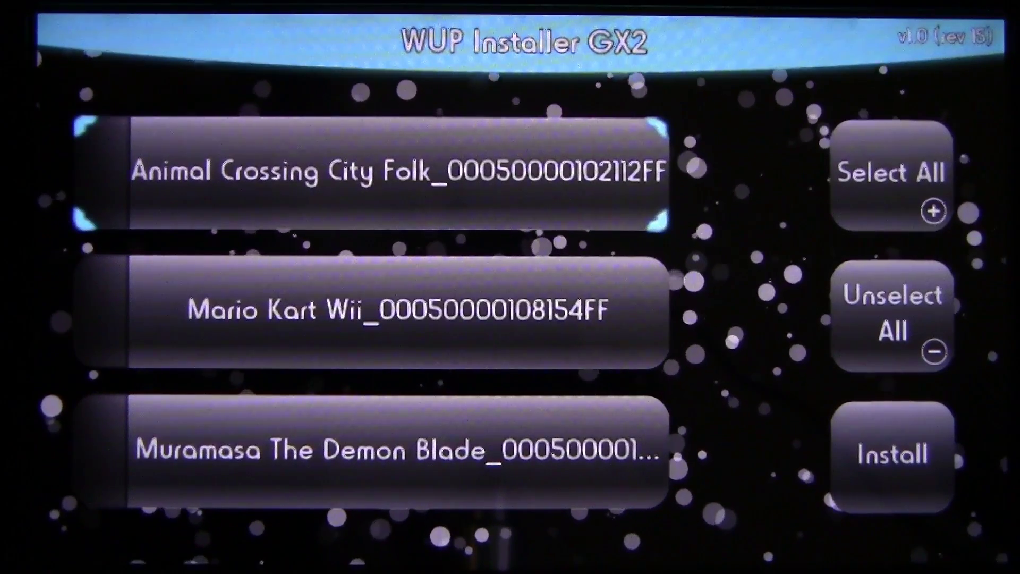
click(101, 172)
click(101, 312)
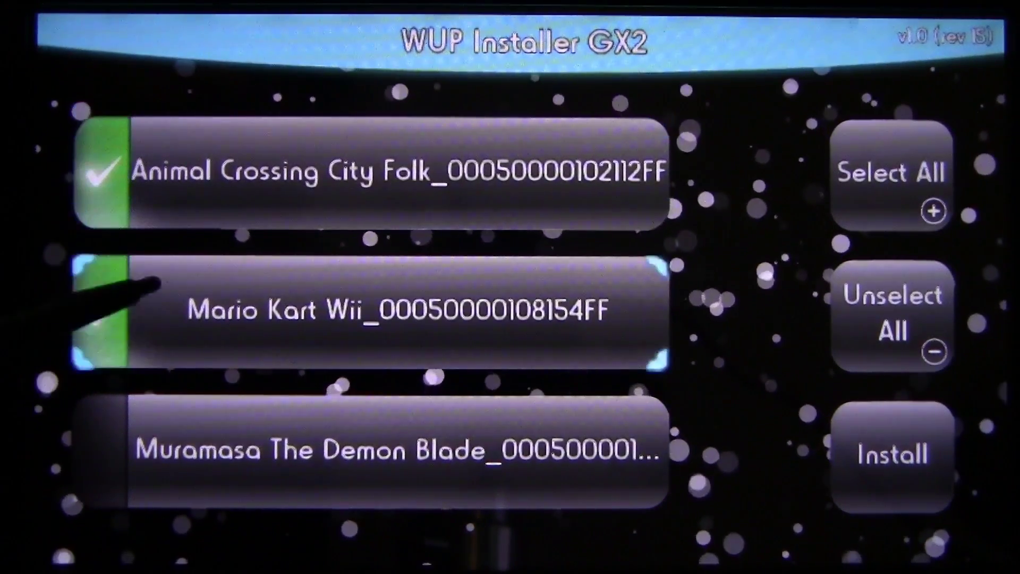
click(101, 452)
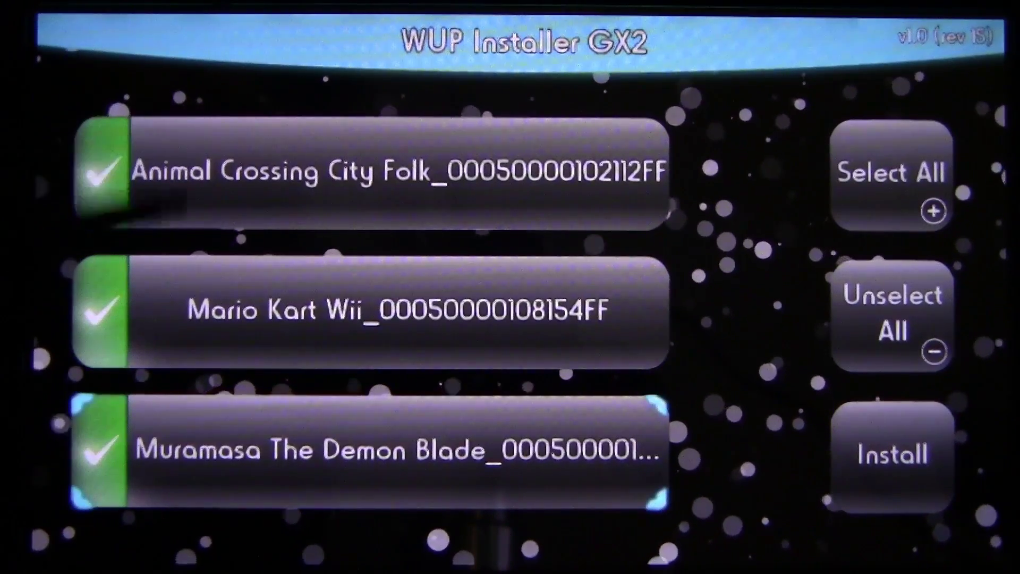
click(885, 448)
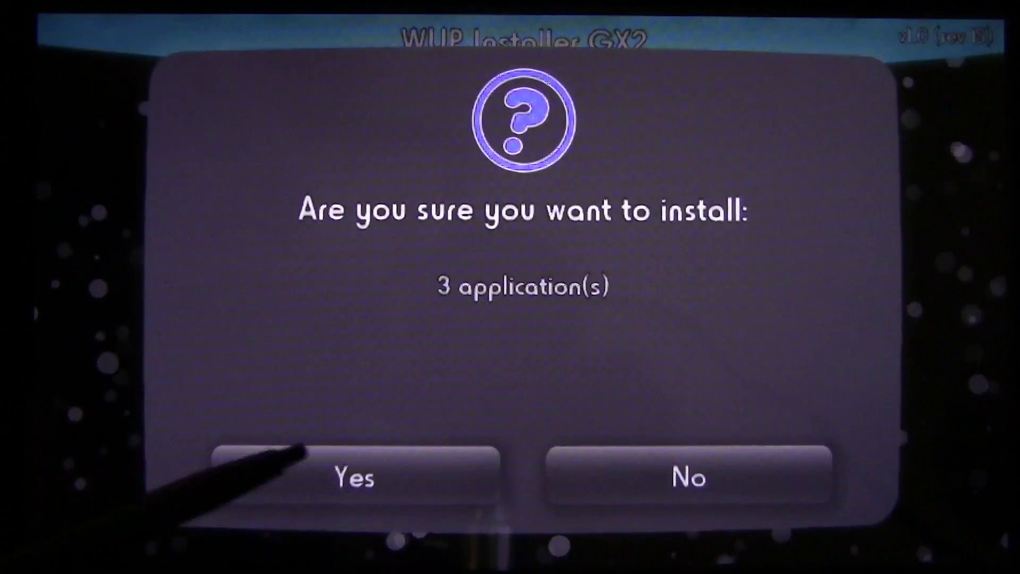
Confirm installing the 3 applications to USB storage and dismiss the success message.
click(350, 479)
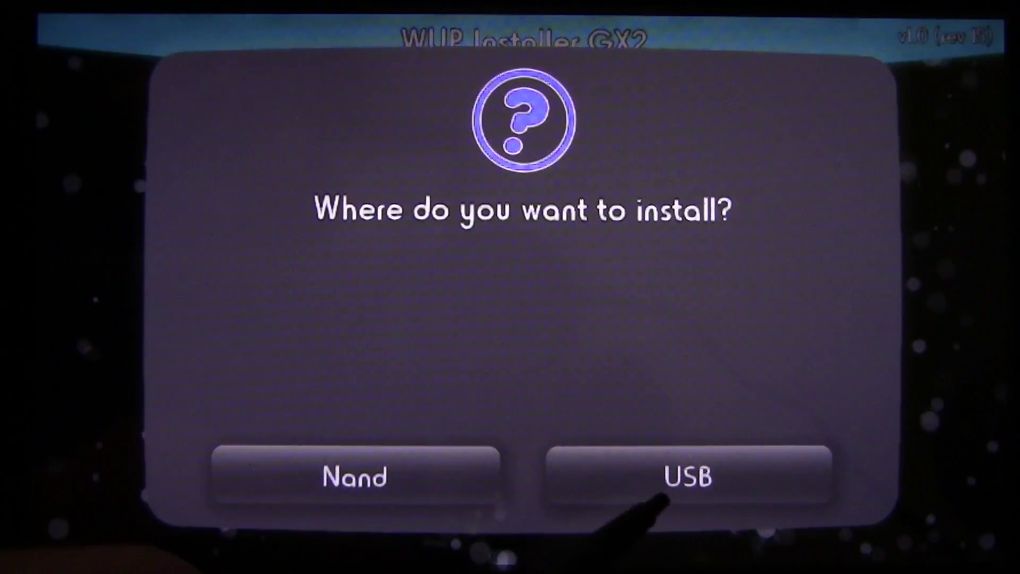
click(669, 477)
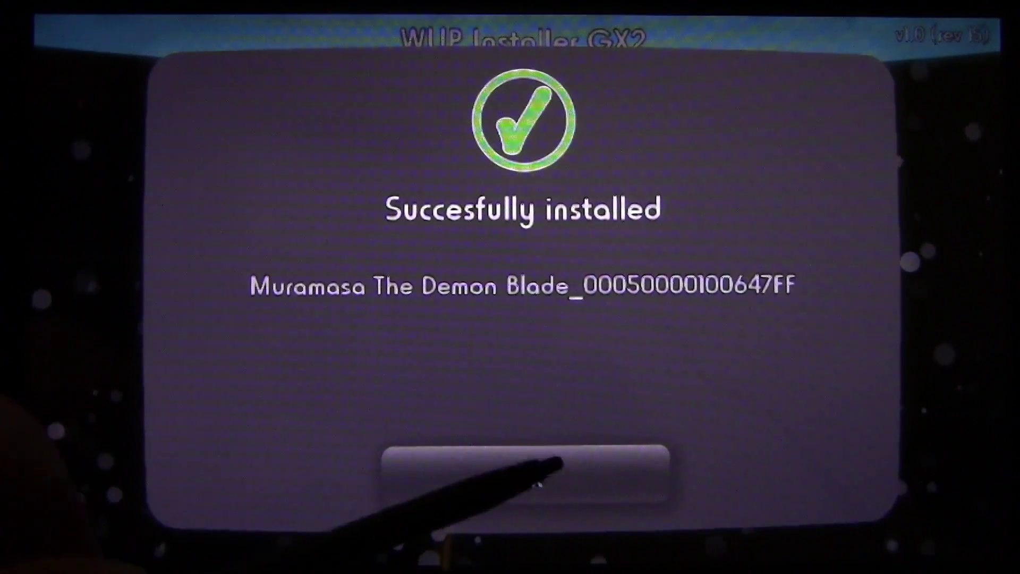
click(511, 473)
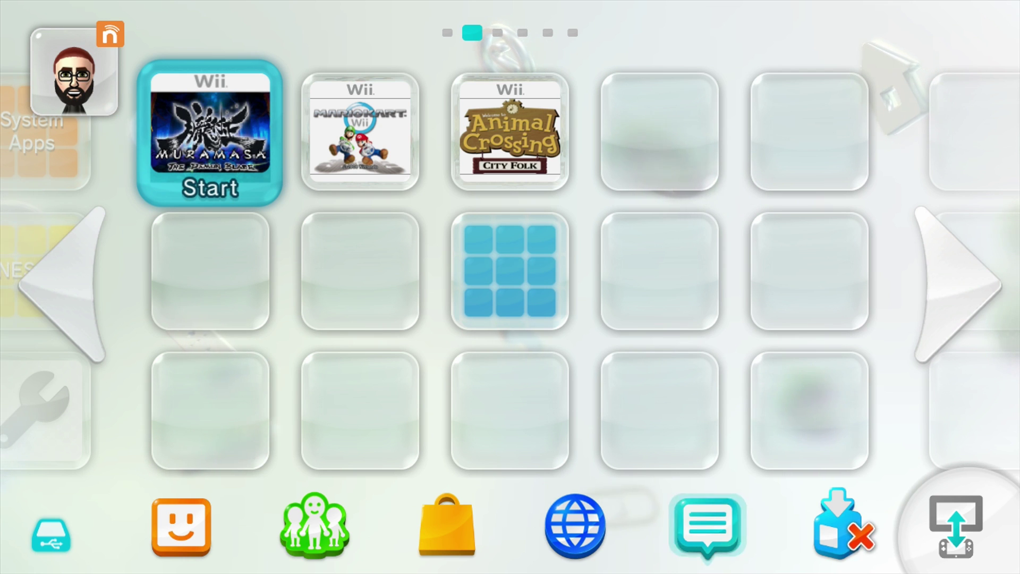
Launch the Mario Kart Wii tile and decline playing with the GamePad.
click(360, 133)
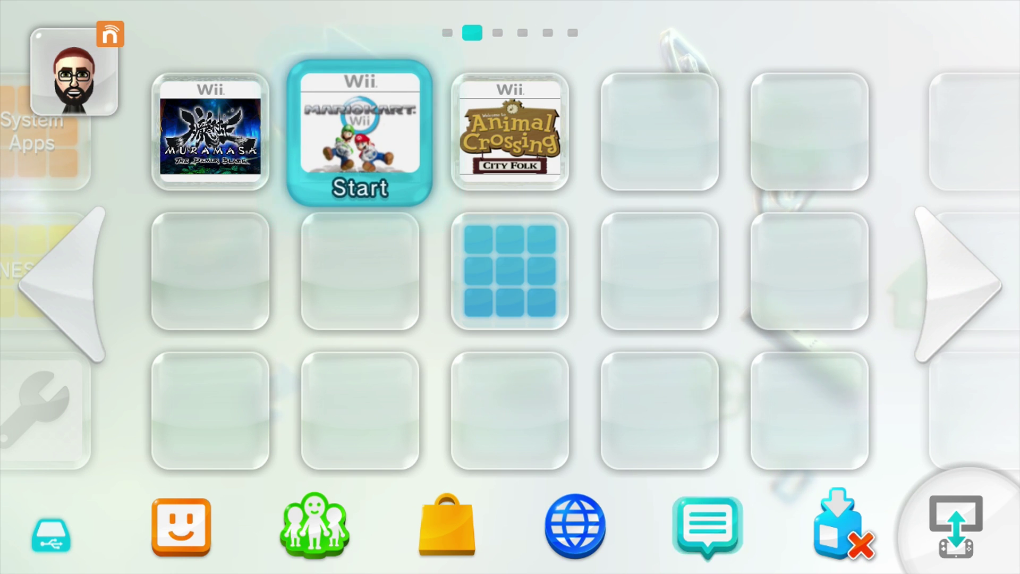
key(Return)
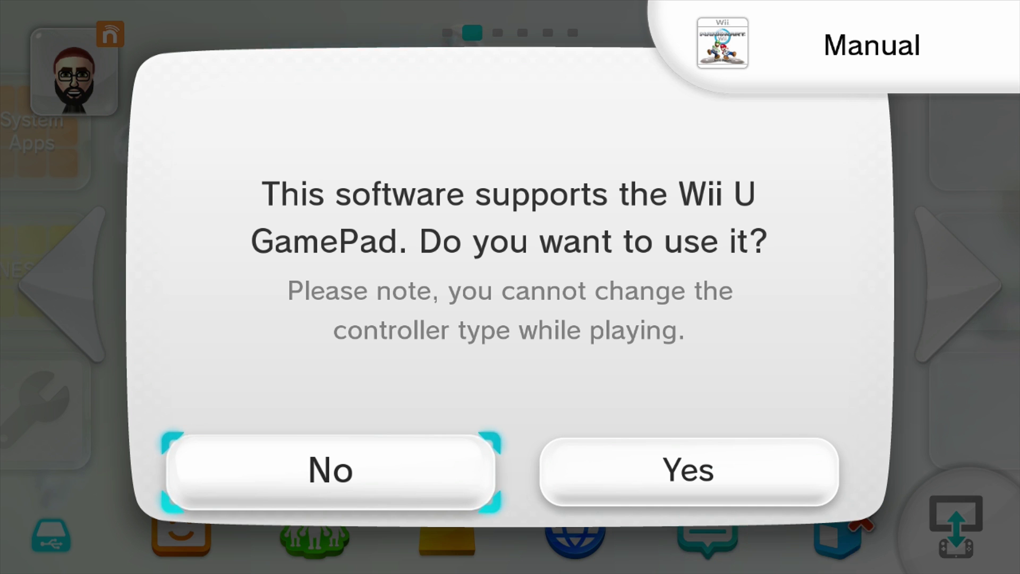
key(Return)
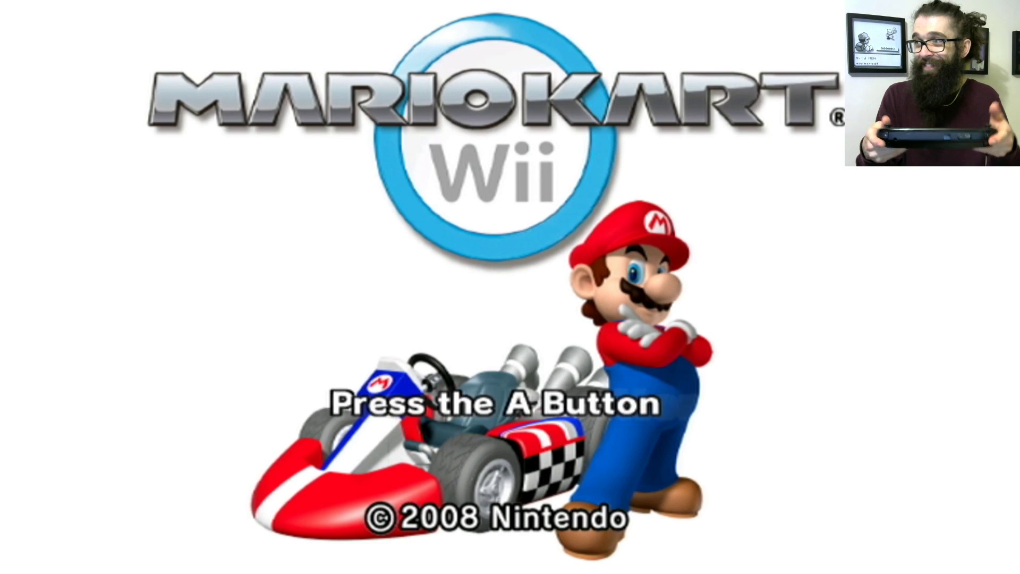
Get past the Mario Kart Wii title screen and pick the existing license to reach the main menu.
key(a)
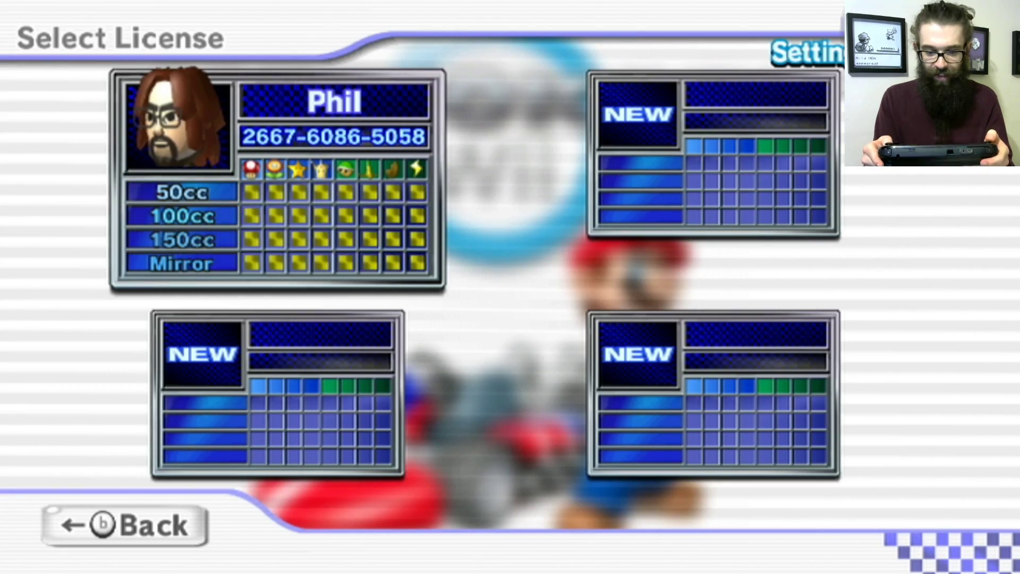
key(a)
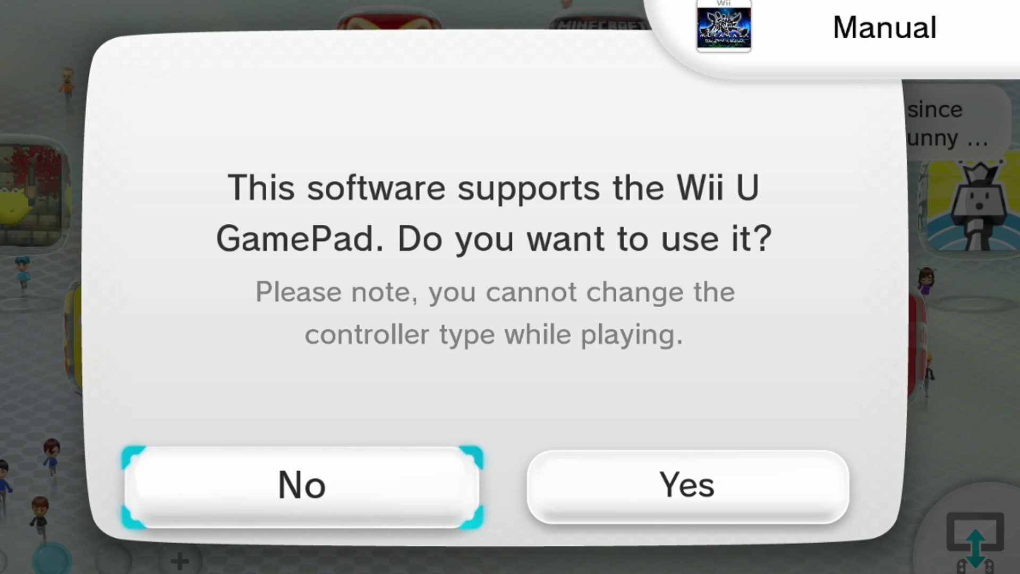
Decline GamePad use and start Muramasa.
key(Return)
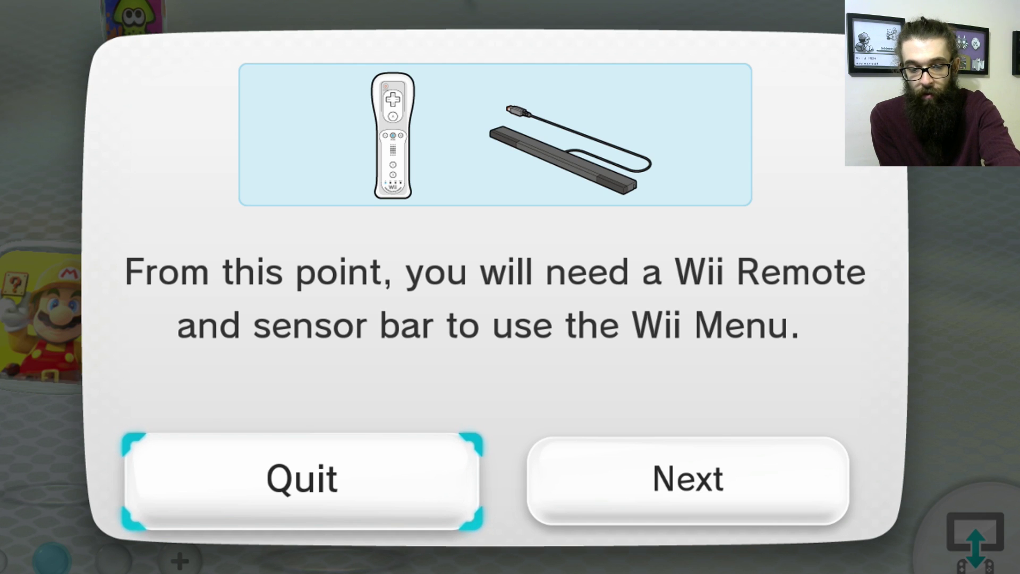
Acknowledge the Wii Remote and sensor bar requirement notice for Animal Crossing City Folk.
key(Right)
key(Return)
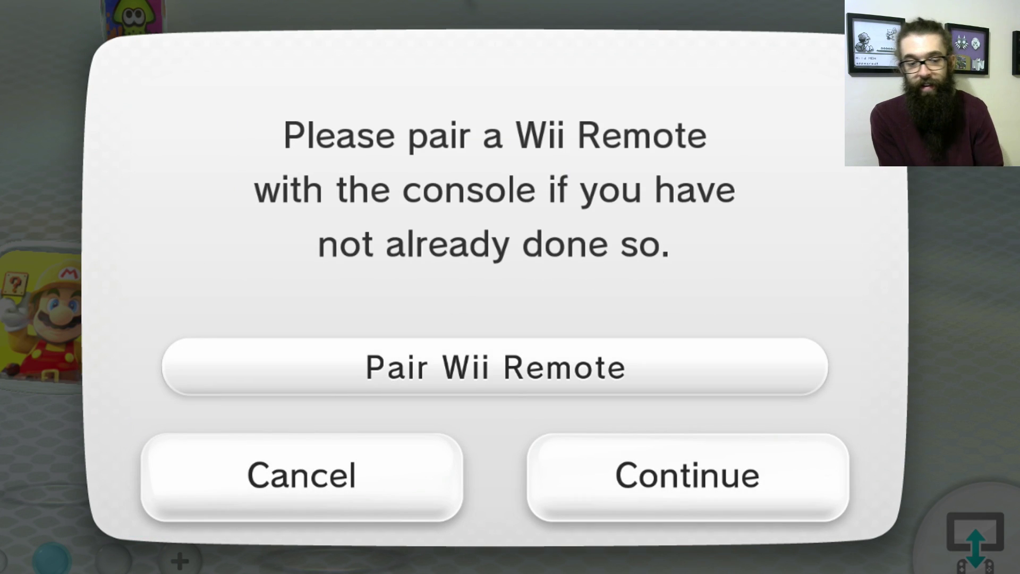